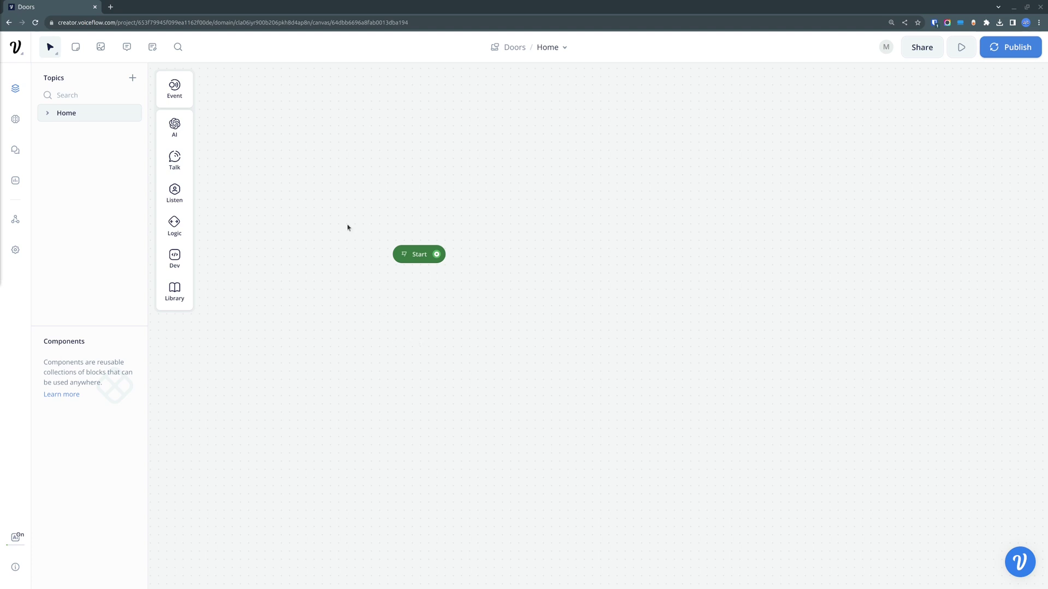
Upload interior-doors.pdf to the project's knowledge base as a PDF data source.
{"action": "left_click", "coordinate": [24, 125]}
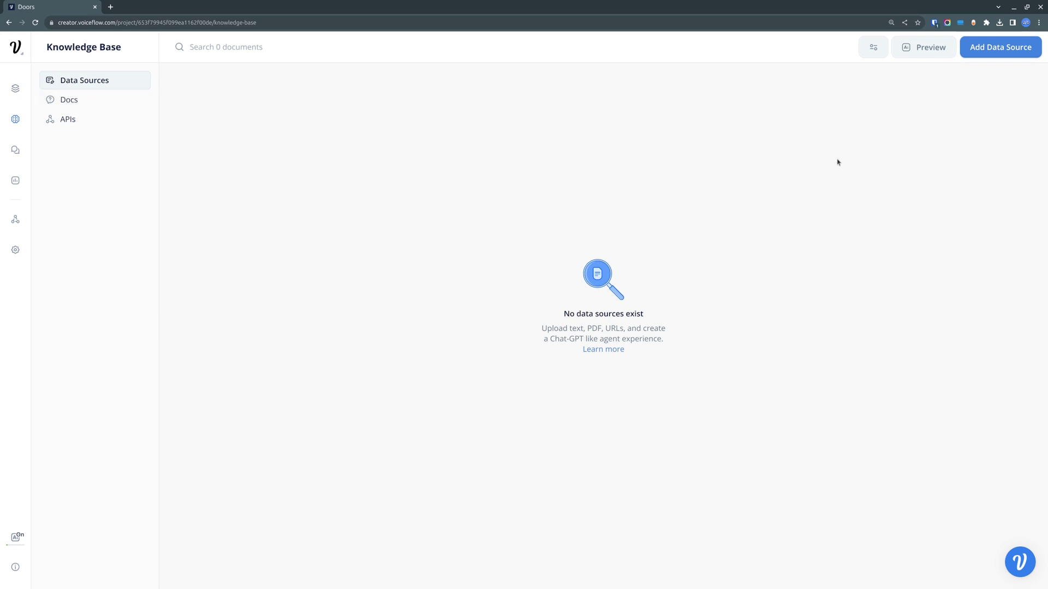
{"action": "left_click", "coordinate": [1011, 52]}
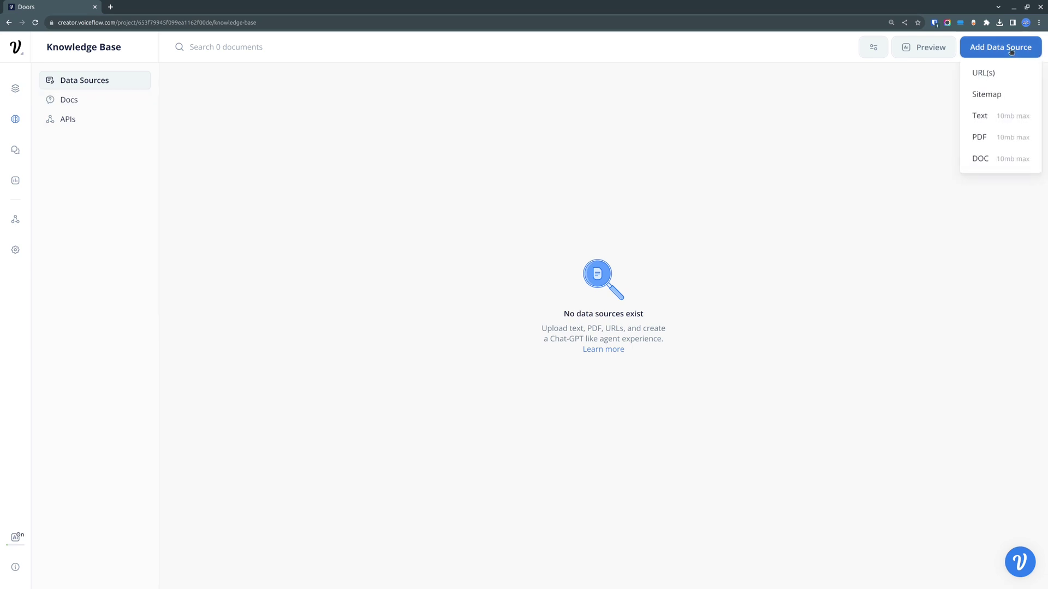
{"action": "left_click", "coordinate": [999, 139]}
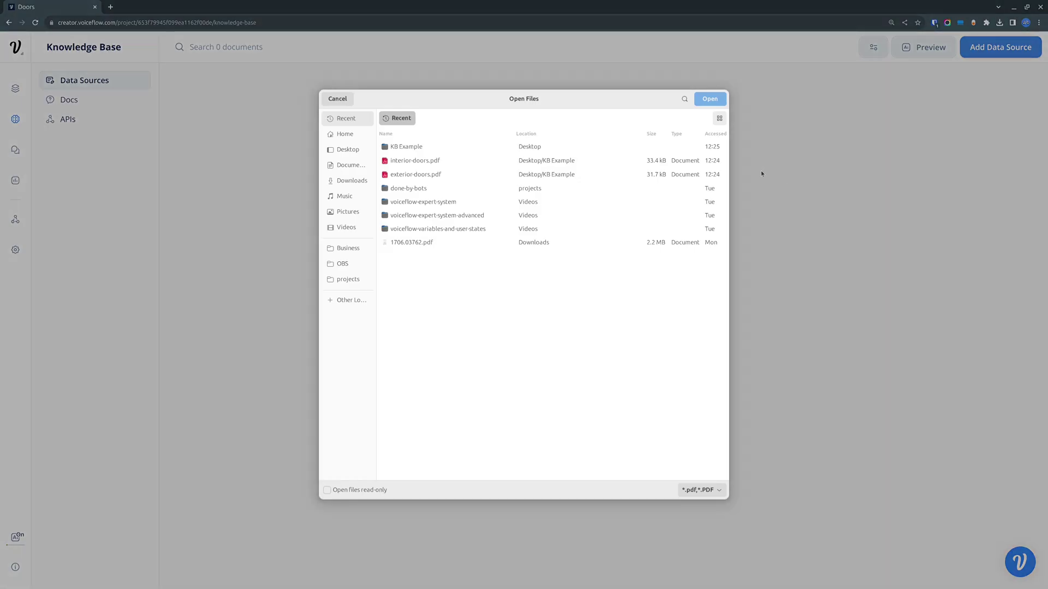
{"action": "left_click", "coordinate": [449, 163]}
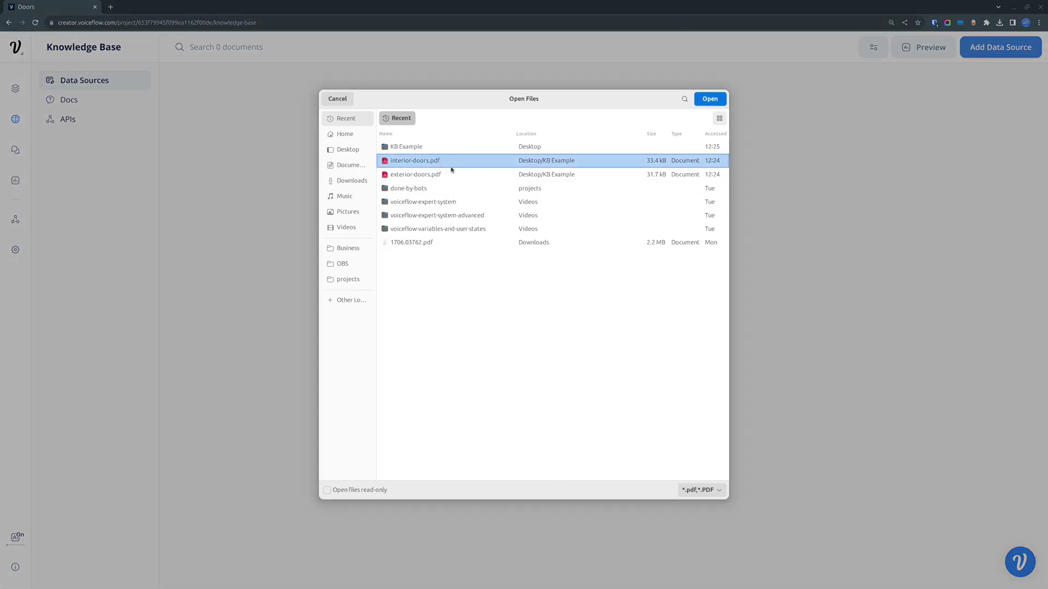
{"action": "left_click", "coordinate": [709, 99]}
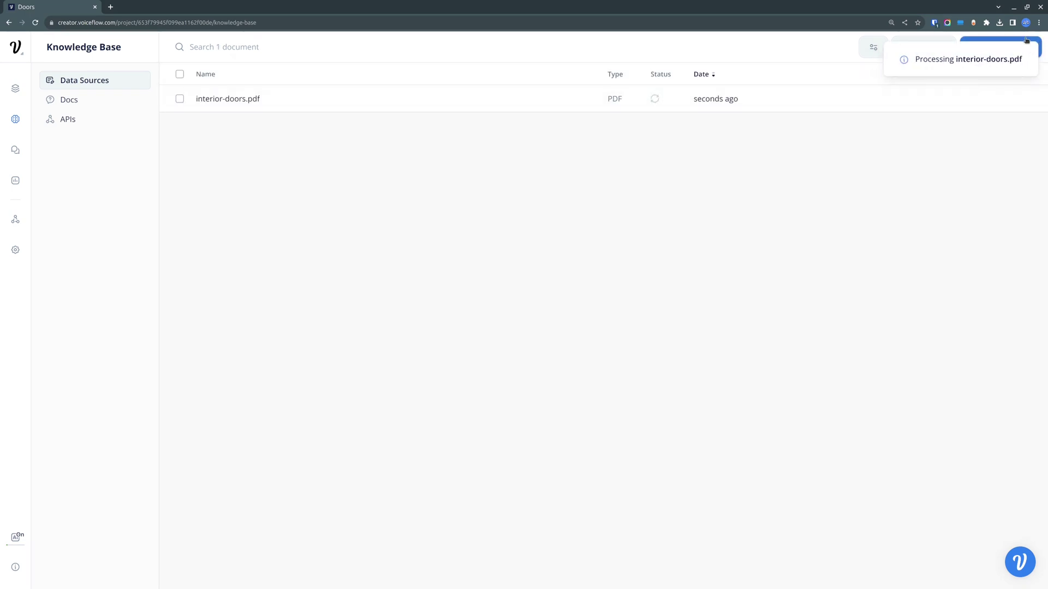
Add exterior-doors.pdf to the knowledge base as a second PDF data source.
{"action": "left_click", "coordinate": [1028, 40]}
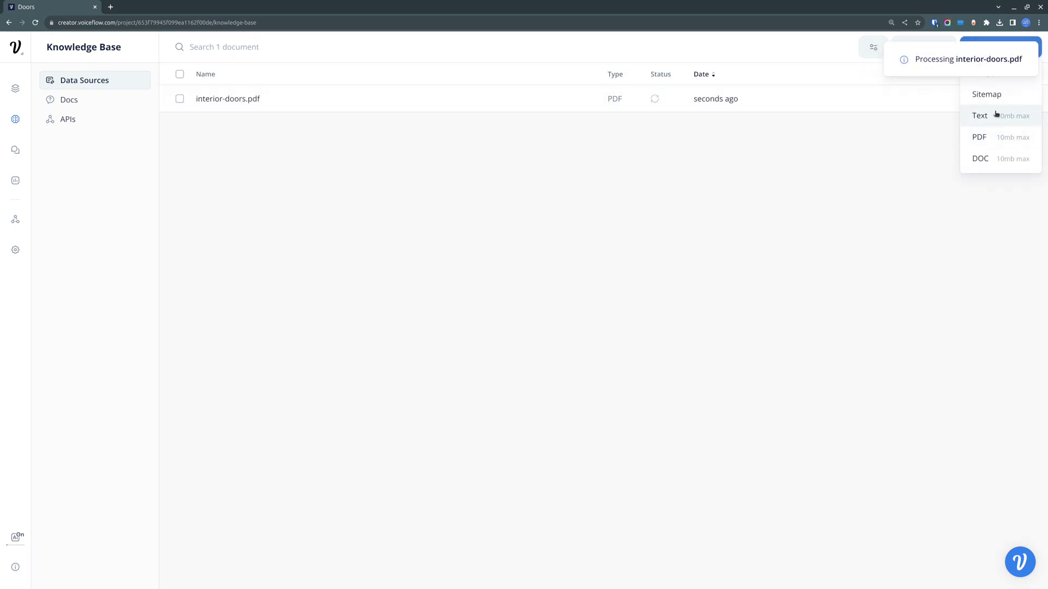
{"action": "left_click", "coordinate": [991, 140]}
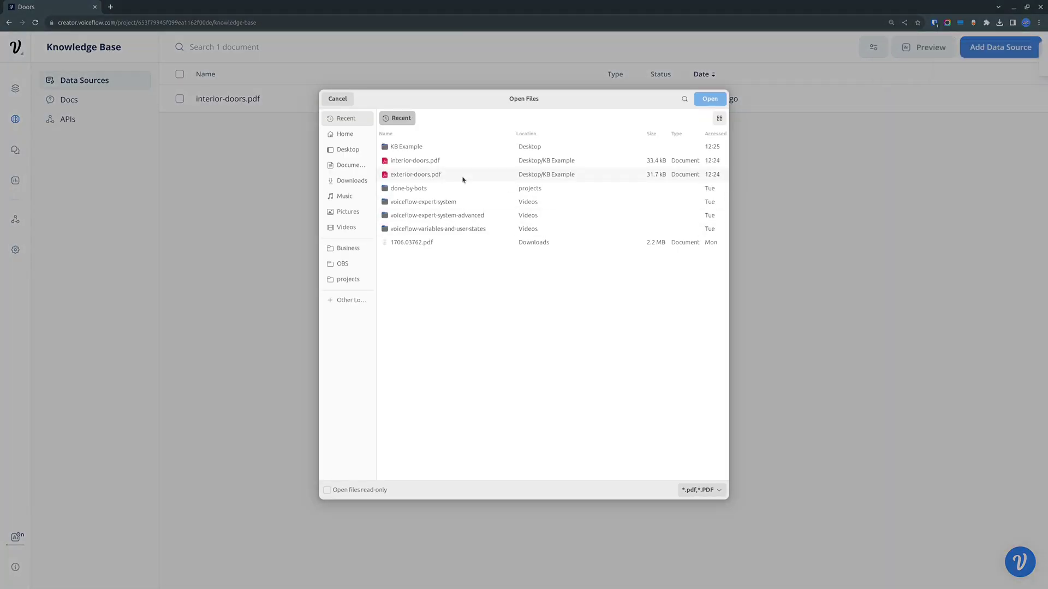
{"action": "left_click", "coordinate": [463, 175]}
{"action": "left_click", "coordinate": [710, 99]}
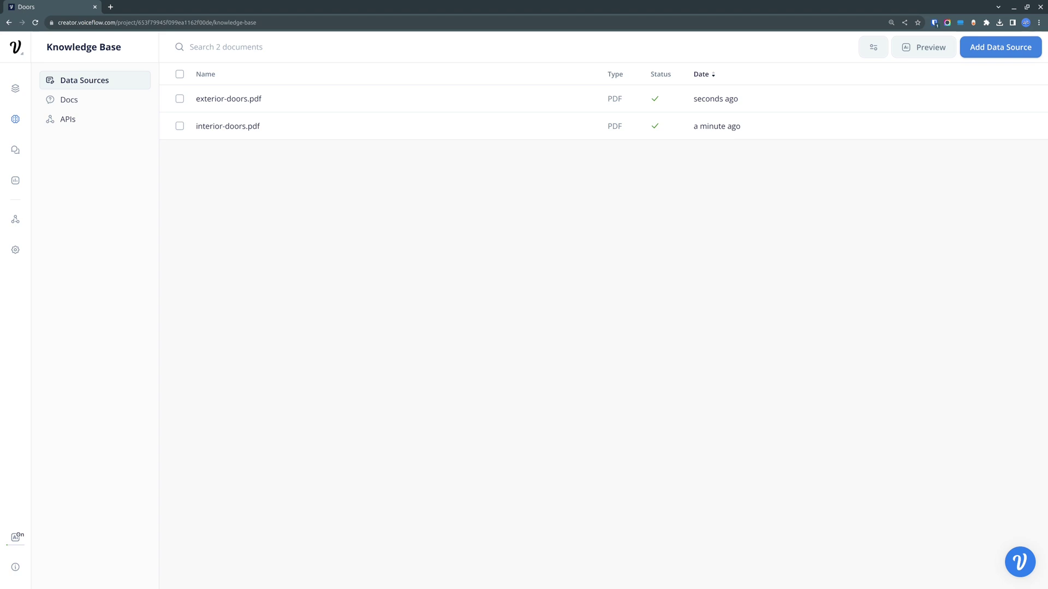
Review the introduction and the types and configurations sections in interior-doors.pdf and exterior-doors.pdf.
{"action": "key", "text": "alt+Tab"}
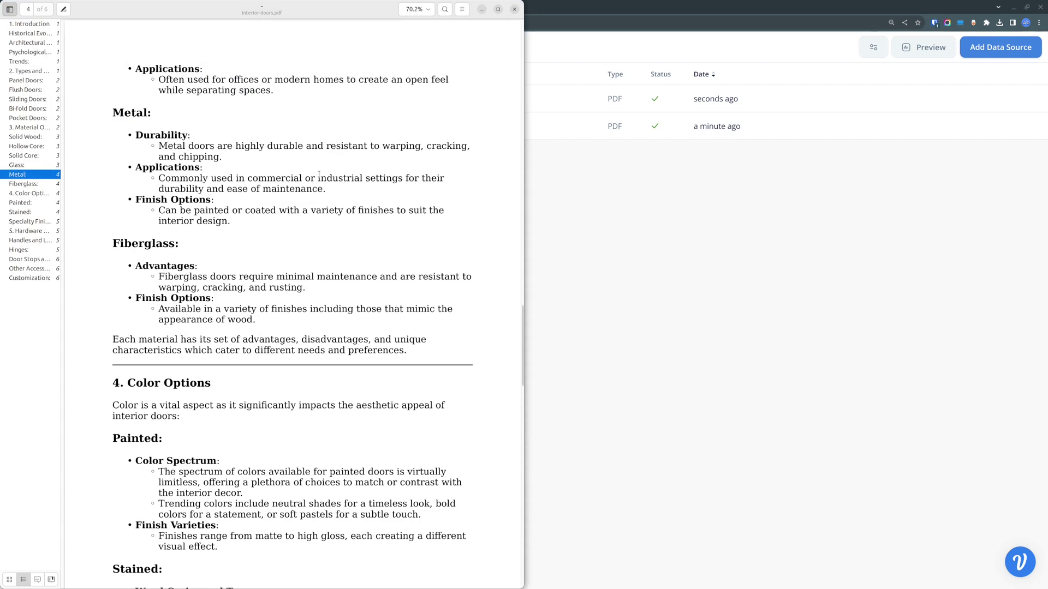
{"action": "scroll", "coordinate": [164, 234], "scroll_direction": "up", "scroll_amount": 20}
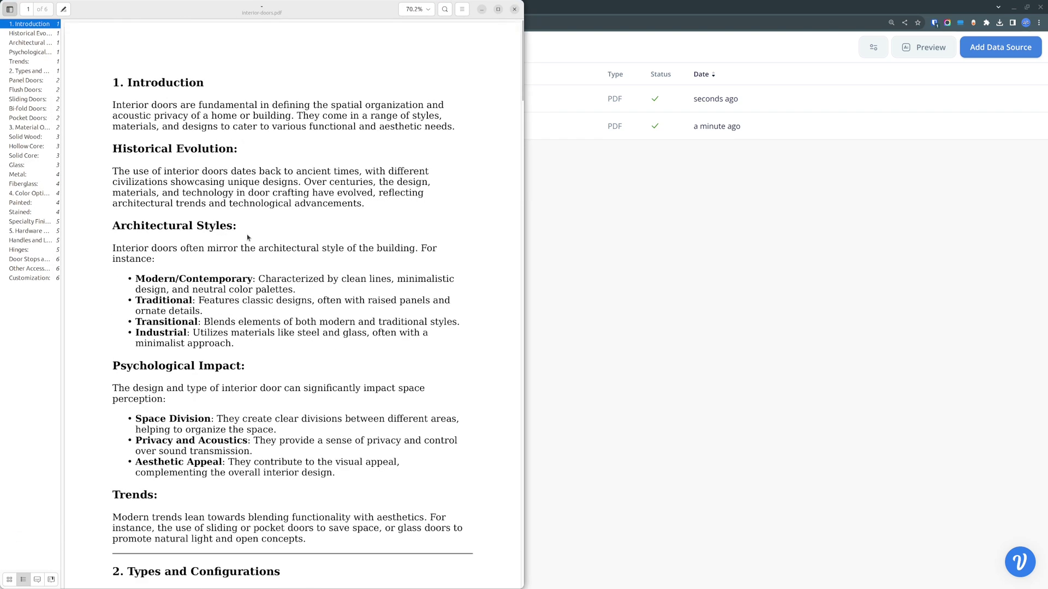
{"action": "scroll", "coordinate": [248, 240], "scroll_direction": "down", "scroll_amount": 5}
{"action": "scroll", "coordinate": [248, 240], "scroll_direction": "down", "scroll_amount": 5}
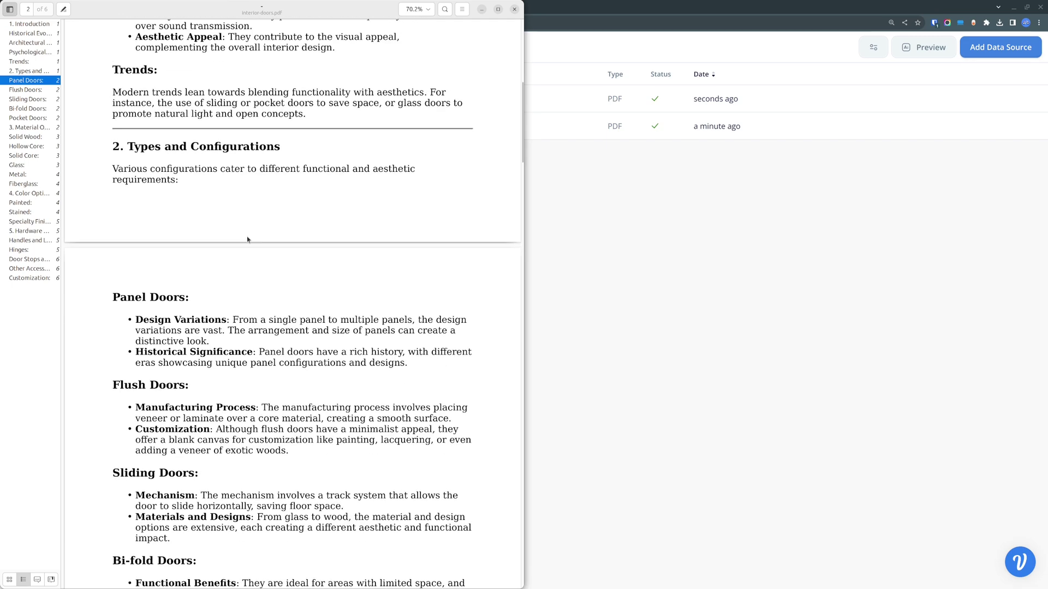
{"action": "scroll", "coordinate": [246, 242], "scroll_direction": "down", "scroll_amount": 2}
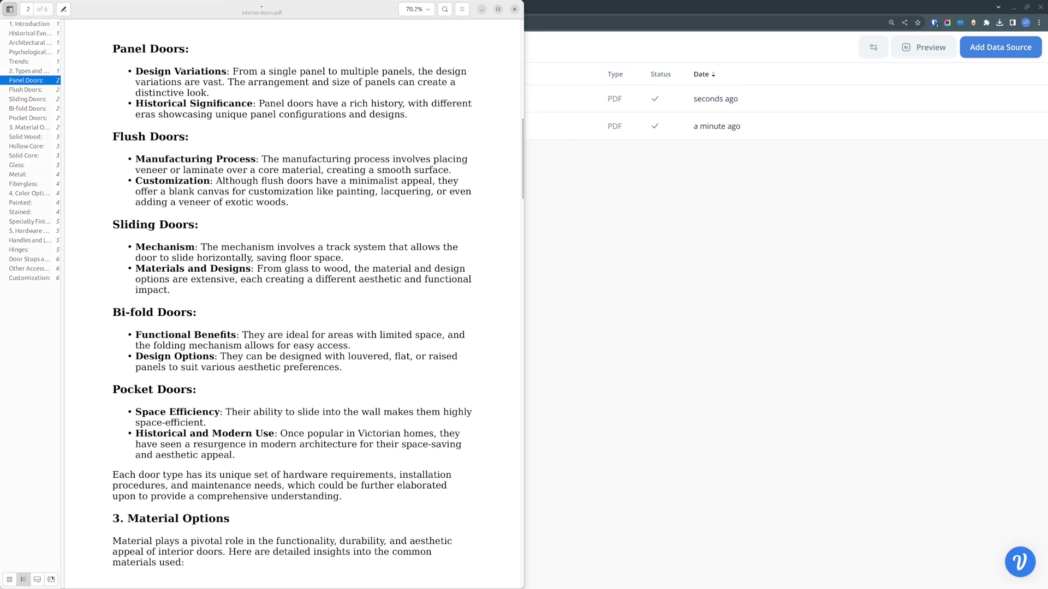
{"action": "key", "text": "alt+Tab"}
{"action": "scroll", "coordinate": [752, 240], "scroll_direction": "down", "scroll_amount": 5}
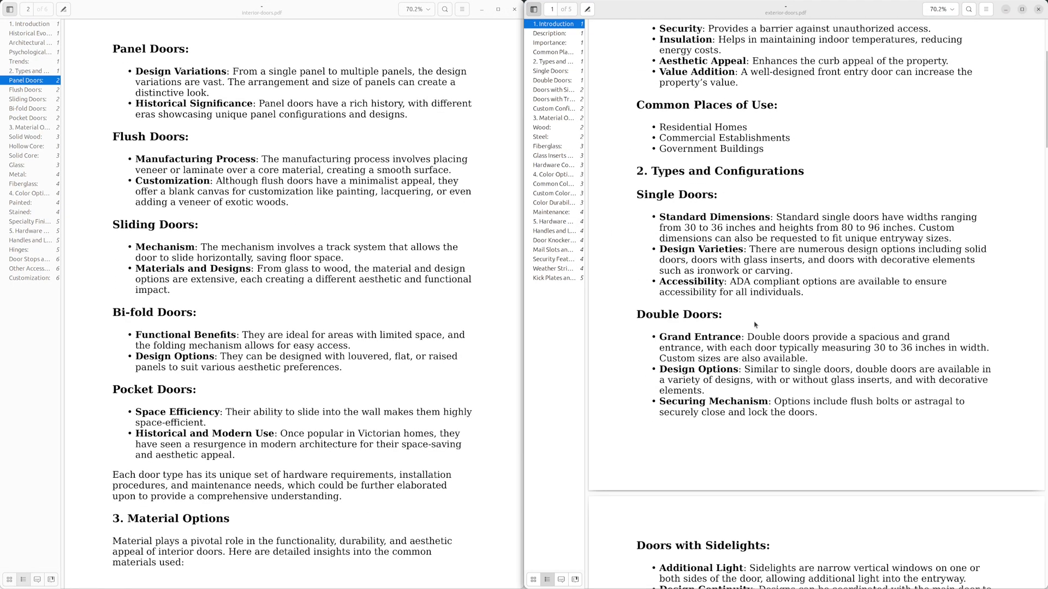
{"action": "scroll", "coordinate": [754, 325], "scroll_direction": "down", "scroll_amount": 3}
{"action": "scroll", "coordinate": [753, 331], "scroll_direction": "up", "scroll_amount": 6}
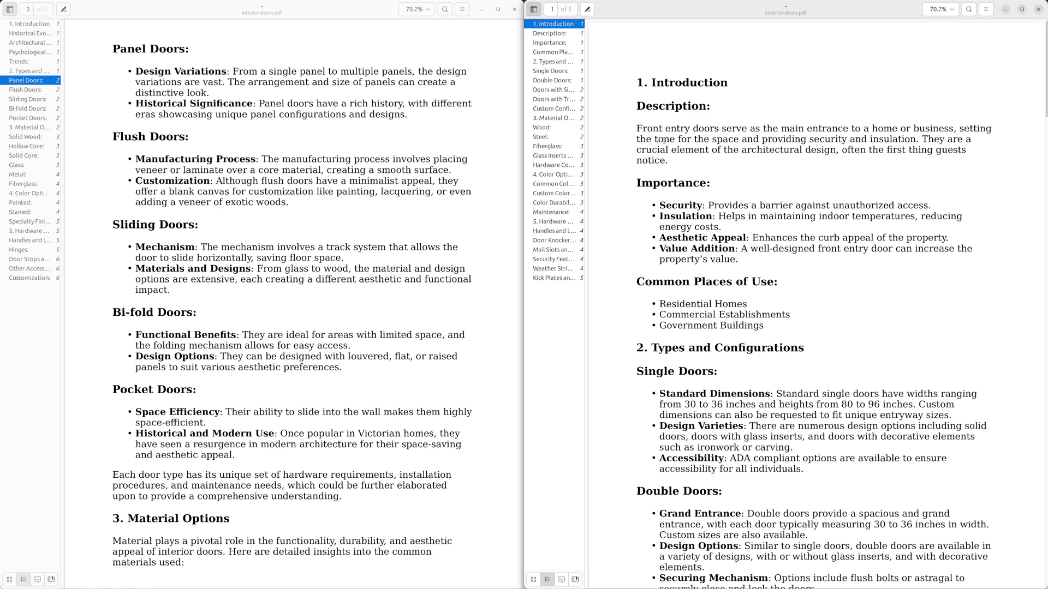
{"action": "scroll", "coordinate": [725, 232], "scroll_direction": "down", "scroll_amount": 7}
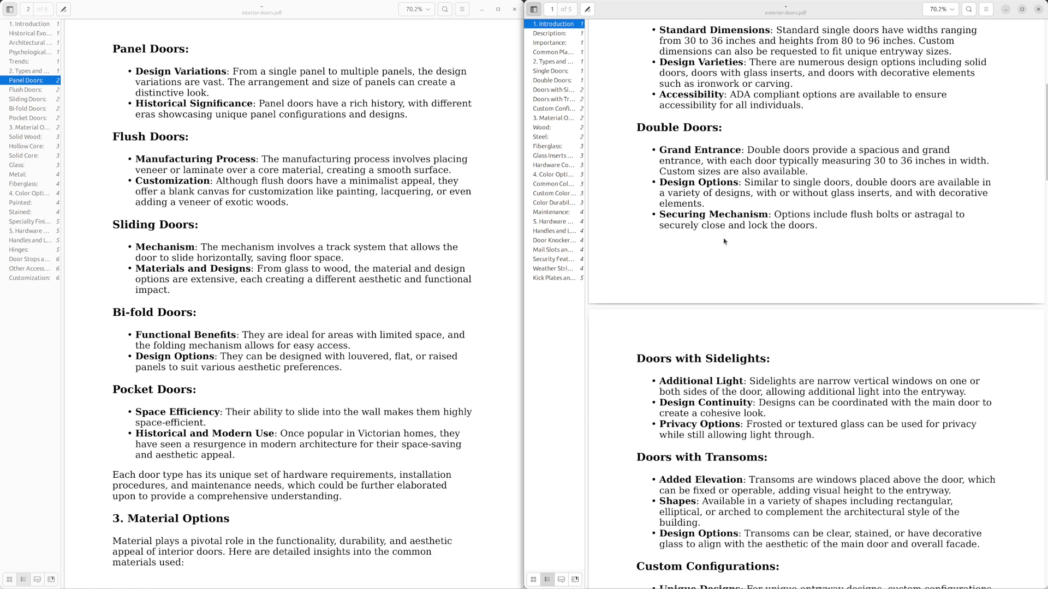
{"action": "scroll", "coordinate": [724, 241], "scroll_direction": "down", "scroll_amount": 2}
Examine the door types and material options in interior-doors.pdf, then return to the Voiceflow knowledge base.
{"action": "scroll", "coordinate": [273, 356], "scroll_direction": "down", "scroll_amount": 6}
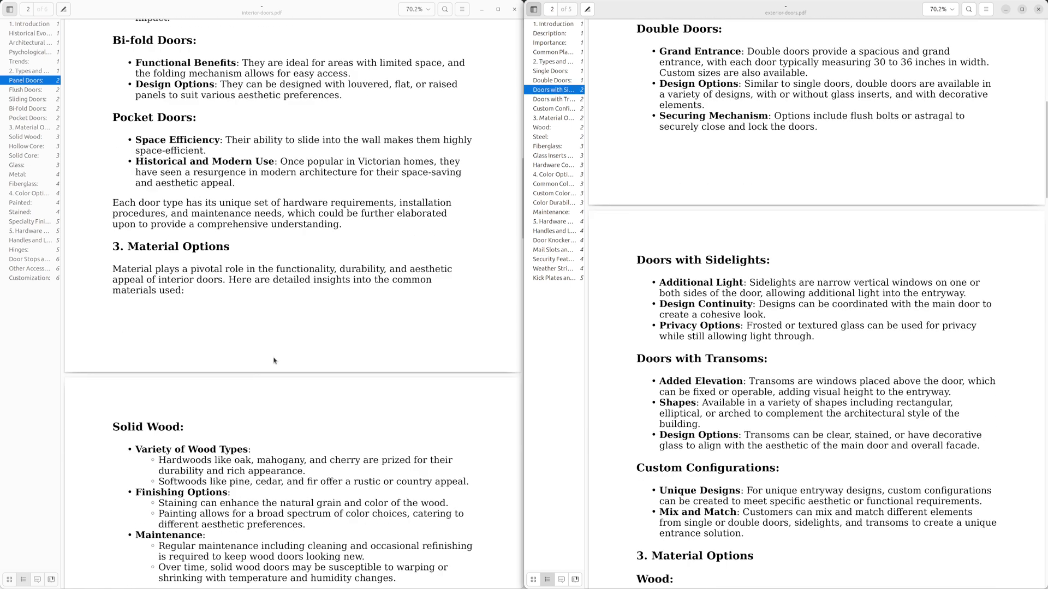
{"action": "scroll", "coordinate": [274, 356], "scroll_direction": "down", "scroll_amount": 8}
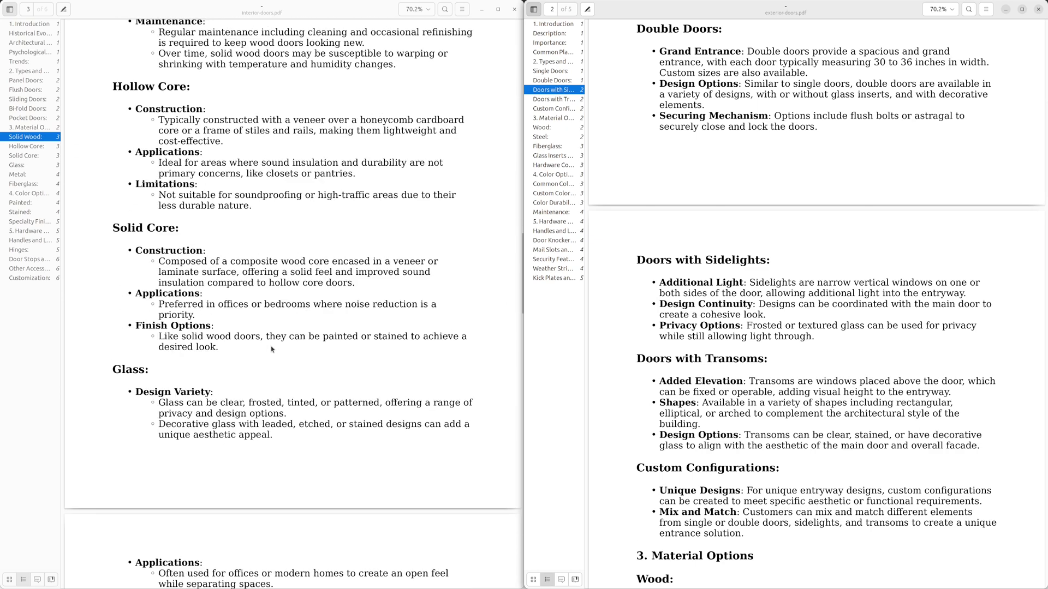
{"action": "scroll", "coordinate": [271, 337], "scroll_direction": "up", "scroll_amount": 14}
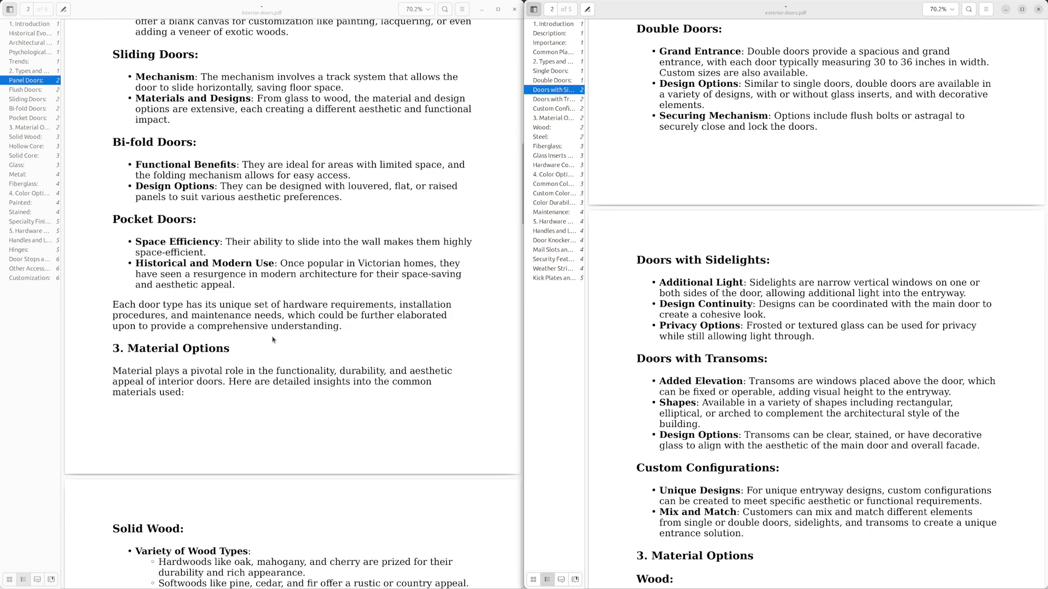
{"action": "scroll", "coordinate": [272, 337], "scroll_direction": "up", "scroll_amount": 2}
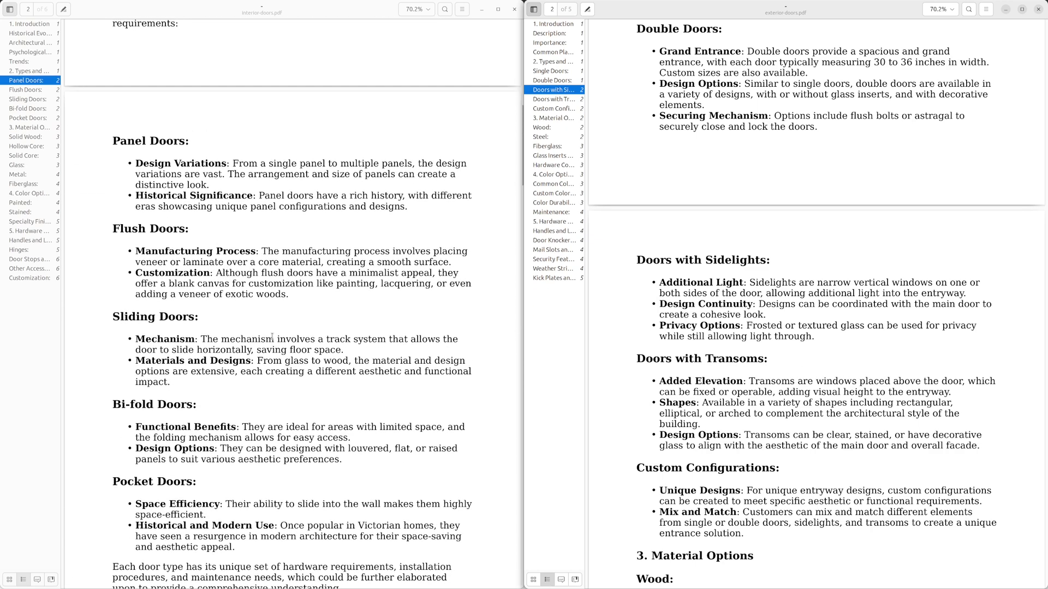
{"action": "scroll", "coordinate": [272, 336], "scroll_direction": "up", "scroll_amount": 2}
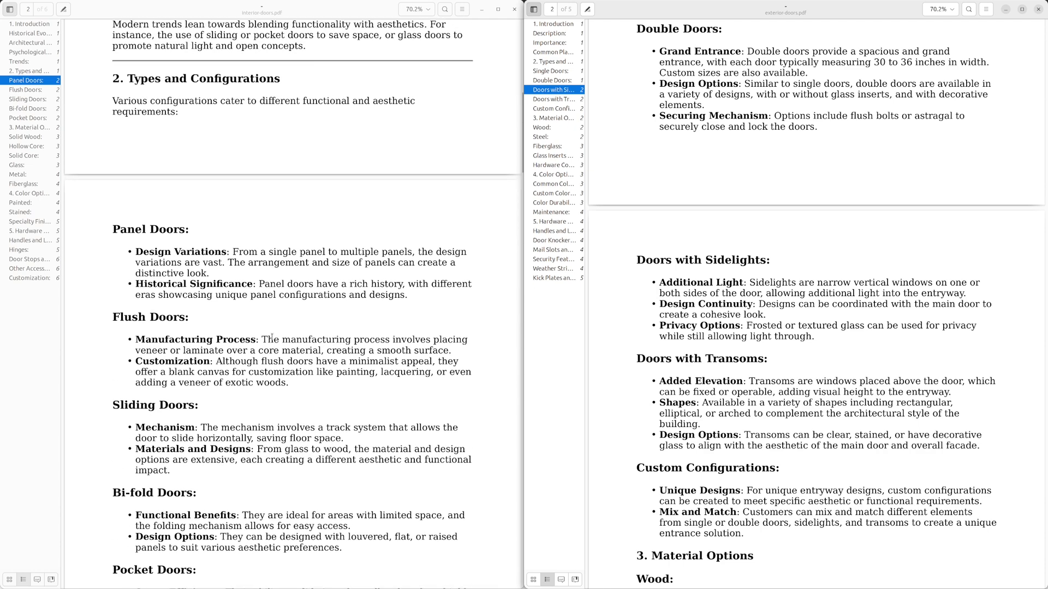
{"action": "scroll", "coordinate": [272, 336], "scroll_direction": "down", "scroll_amount": 20}
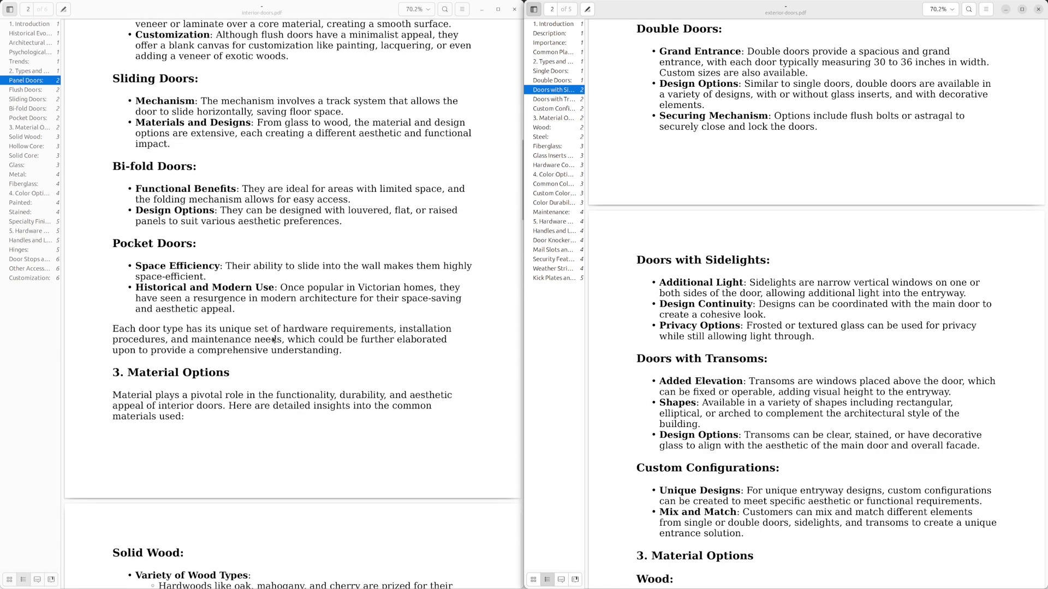
{"action": "scroll", "coordinate": [272, 336], "scroll_direction": "down", "scroll_amount": 8}
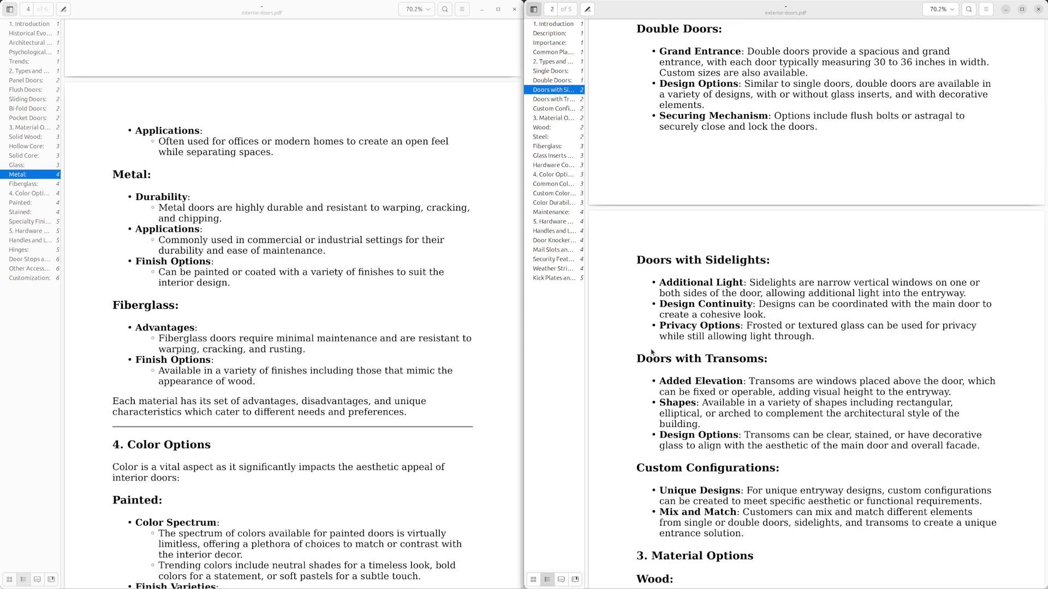
{"action": "key", "text": "alt+Tab"}
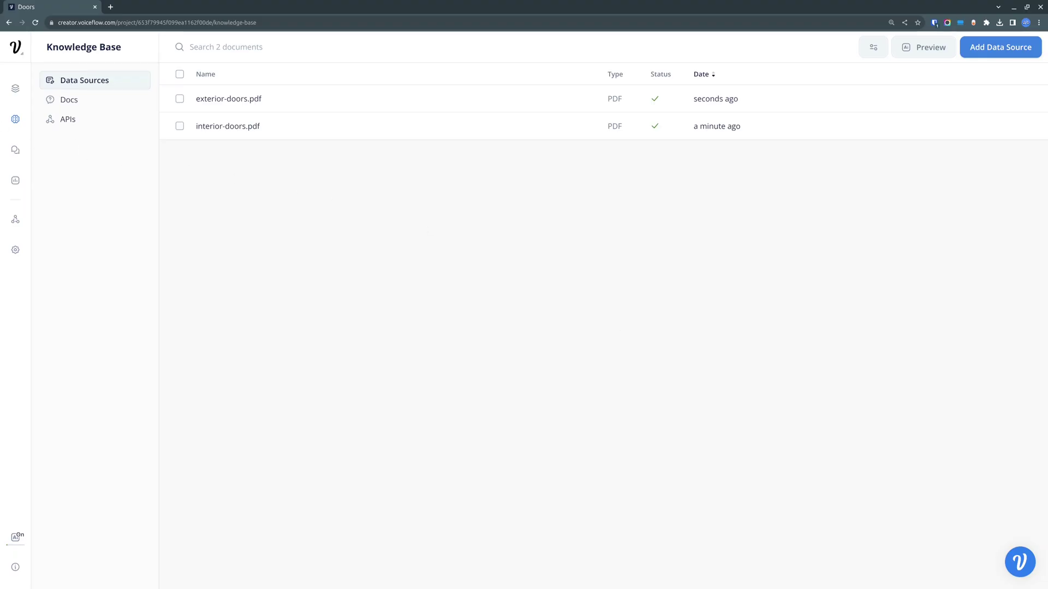
On the Home canvas, add a Text block reading "Hi are you interested in interior or exterior doors?" and connect Start to it.
{"action": "left_click", "coordinate": [16, 88]}
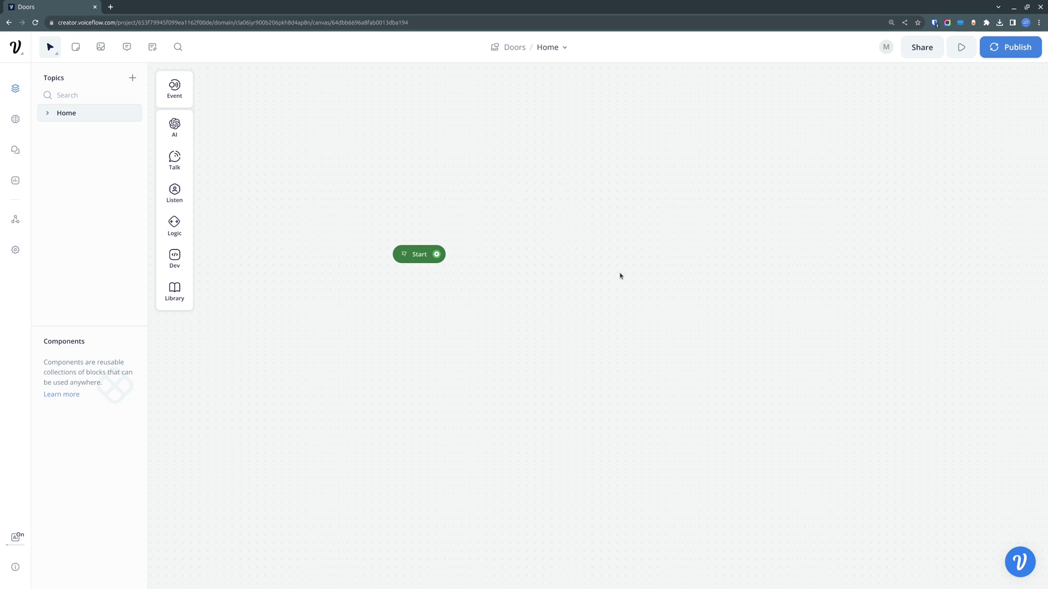
{"action": "scroll", "coordinate": [635, 258], "scroll_direction": "right", "scroll_amount": 3}
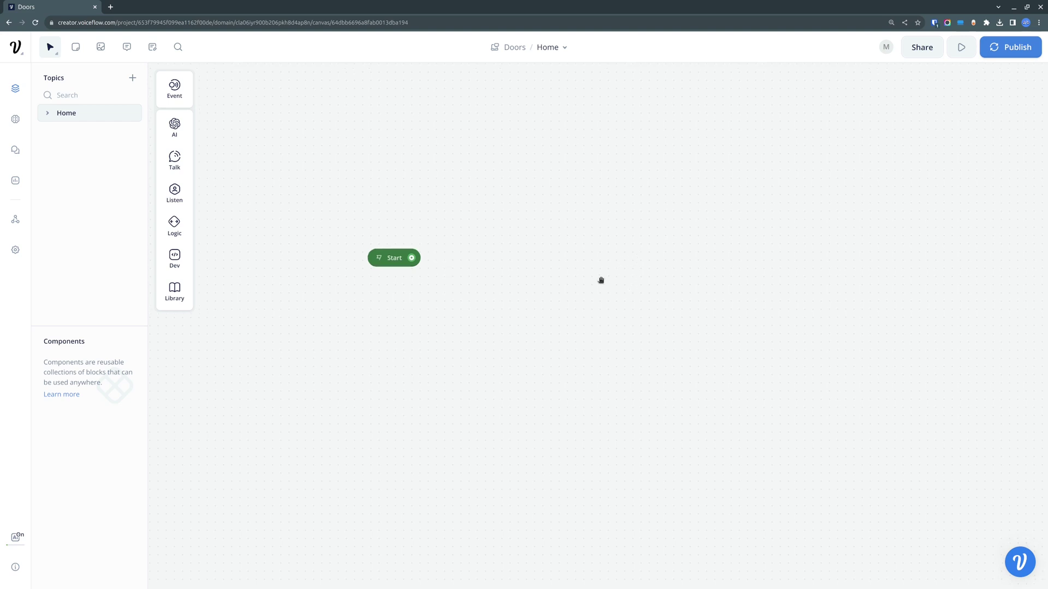
{"action": "mouse_move", "coordinate": [175, 159]}
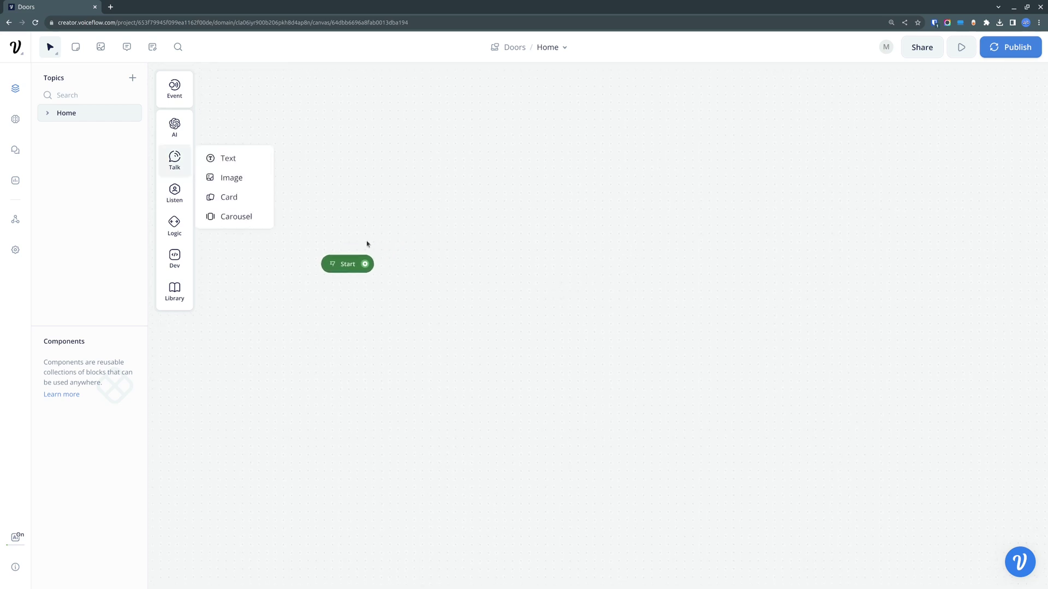
{"action": "left_click_drag", "start_coordinate": [222, 157], "coordinate": [545, 256]}
{"action": "type", "text": "hI, ARE YOU INTERESTED IN I"}
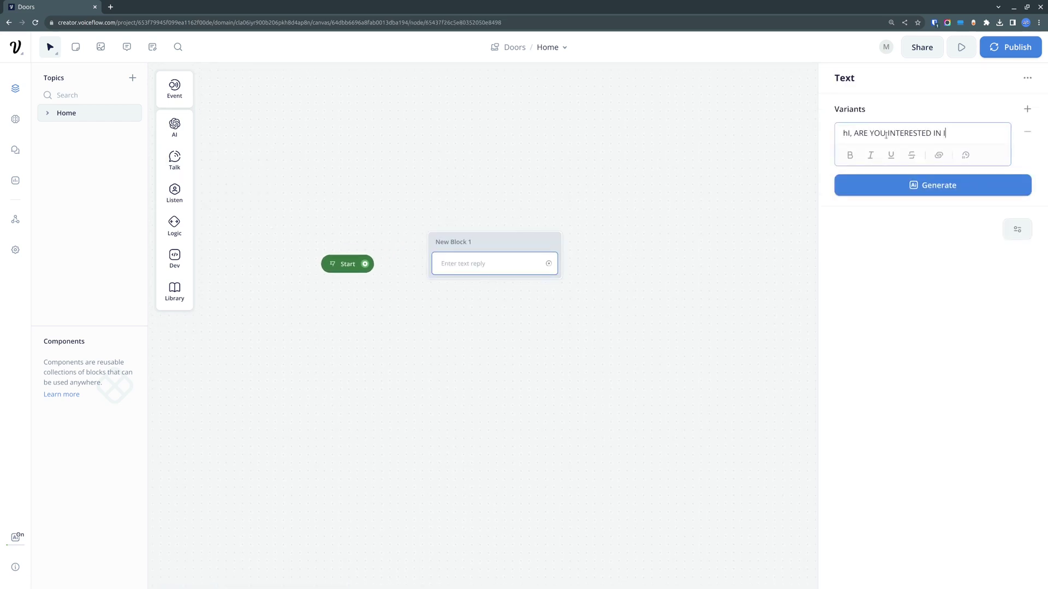
{"action": "key", "text": "ctrl+a"}
{"action": "key", "text": "BackSpace"}
{"action": "key", "text": "Caps_Lock"}
{"action": "type", "text": "Hi are you interested in interior or"}
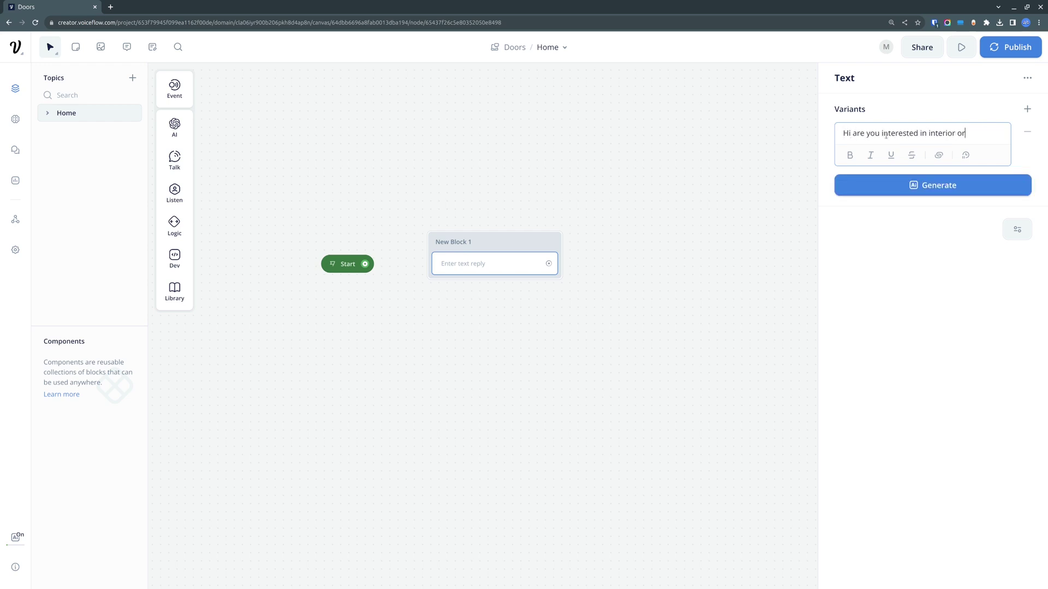
{"action": "type", "text": " exterior doors?"}
{"action": "left_click", "coordinate": [633, 444]}
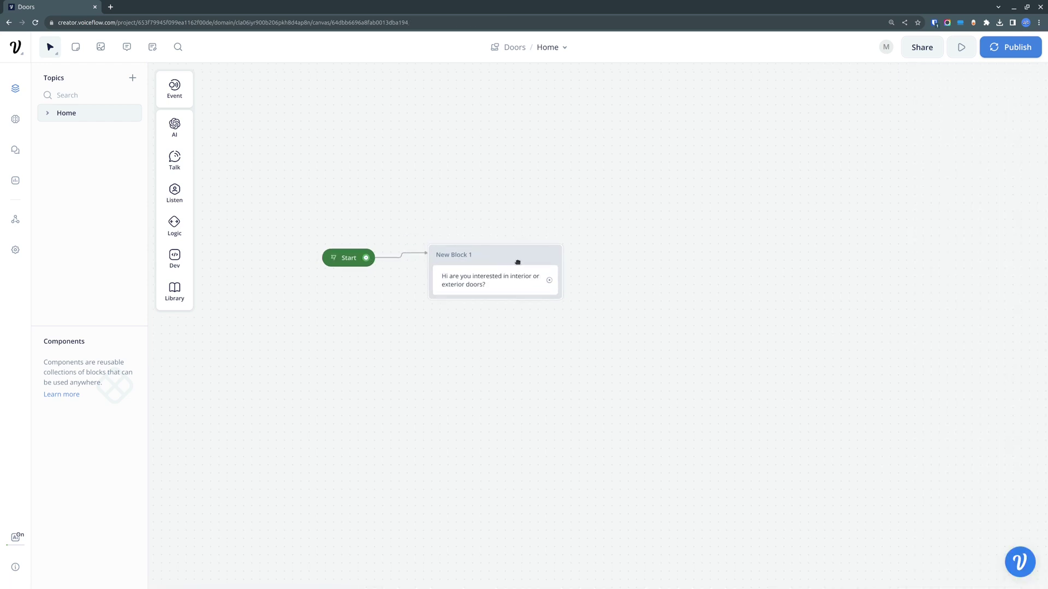
Add a Buttons step below the greeting text with the labels "Interior doors" and "Exterior doors".
{"action": "mouse_move", "coordinate": [173, 195]}
{"action": "left_click", "coordinate": [234, 191]}
{"action": "type", "text": "Interior doors"}
{"action": "key", "text": "Return"}
{"action": "type", "text": "E"}
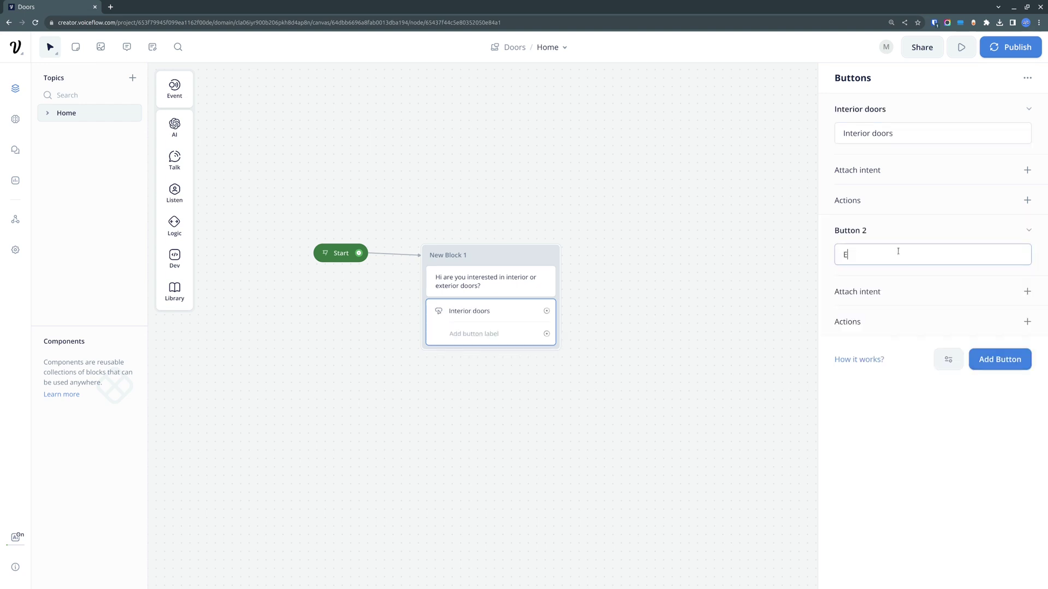
{"action": "type", "text": "xterior doors"}
{"action": "left_click", "coordinate": [647, 276]}
Link the Interior doors button to a new Text block reading "What would you like to know about the interior doors?".
{"action": "left_click_drag", "start_coordinate": [486, 249], "coordinate": [606, 177]}
{"action": "mouse_move", "coordinate": [660, 206]}
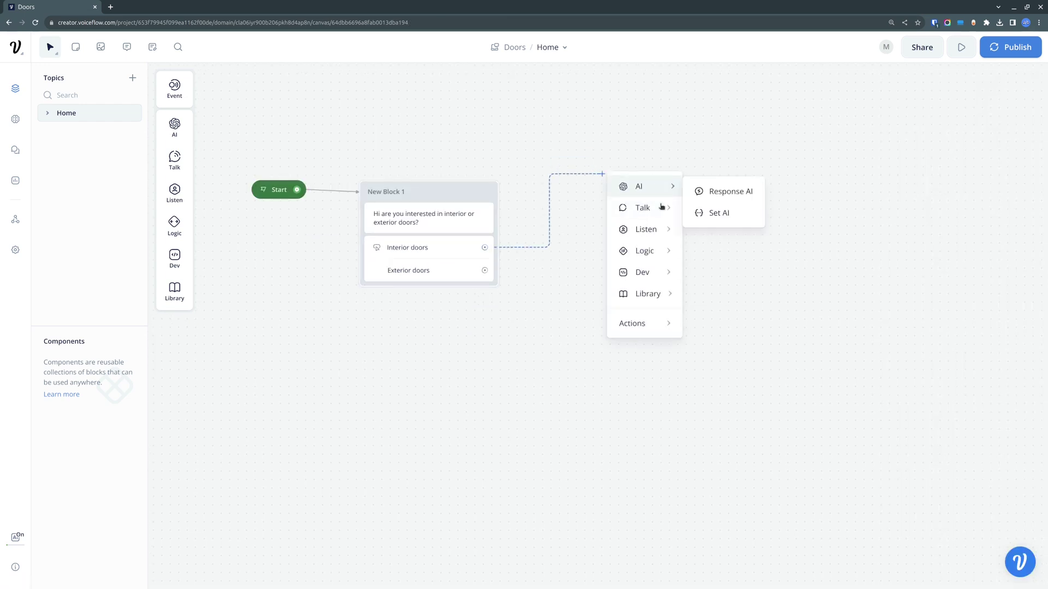
{"action": "left_click", "coordinate": [718, 212]}
{"action": "type", "text": "What would you like to know about the inte"}
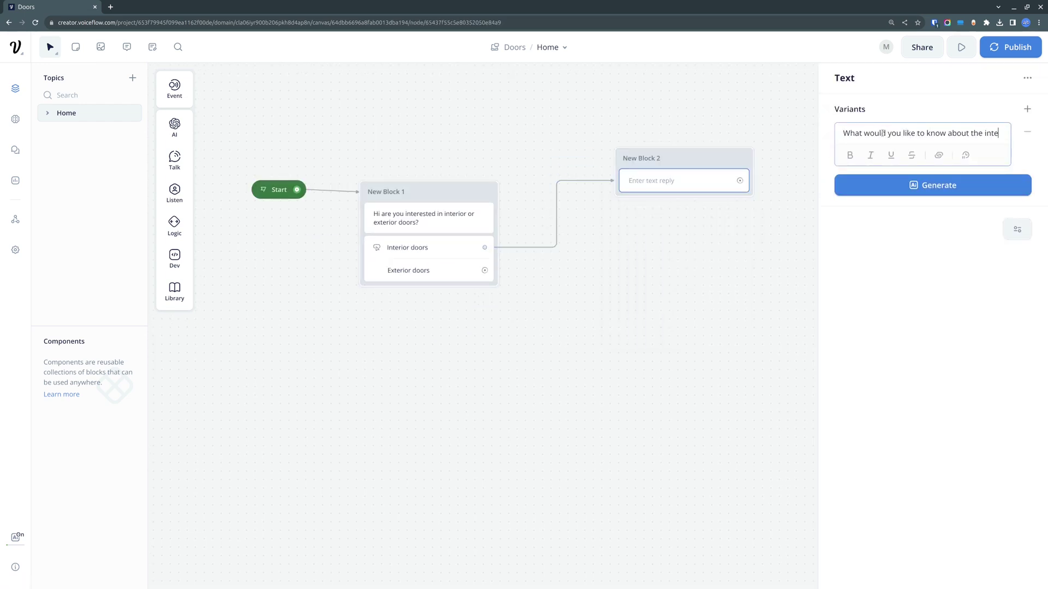
{"action": "type", "text": "rior doors?"}
Link the Exterior doors button to a new Text block reading "What would you like to know about the exterior doors?".
{"action": "left_click_drag", "start_coordinate": [484, 270], "coordinate": [633, 306]}
{"action": "mouse_move", "coordinate": [693, 332]}
{"action": "left_click", "coordinate": [734, 334]}
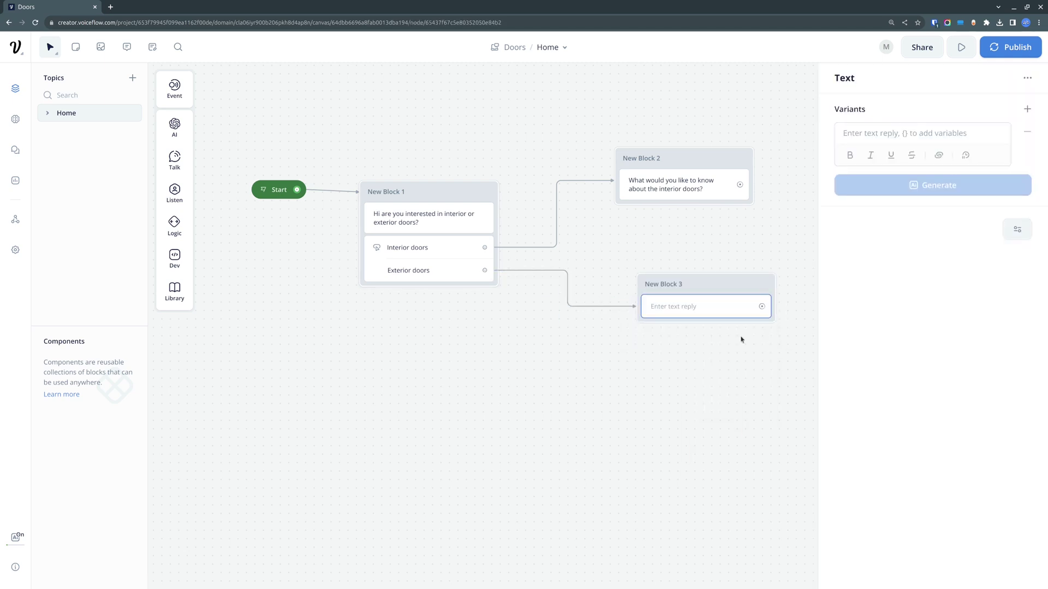
{"action": "type", "text": "What would you like to know about the exterior doors?"}
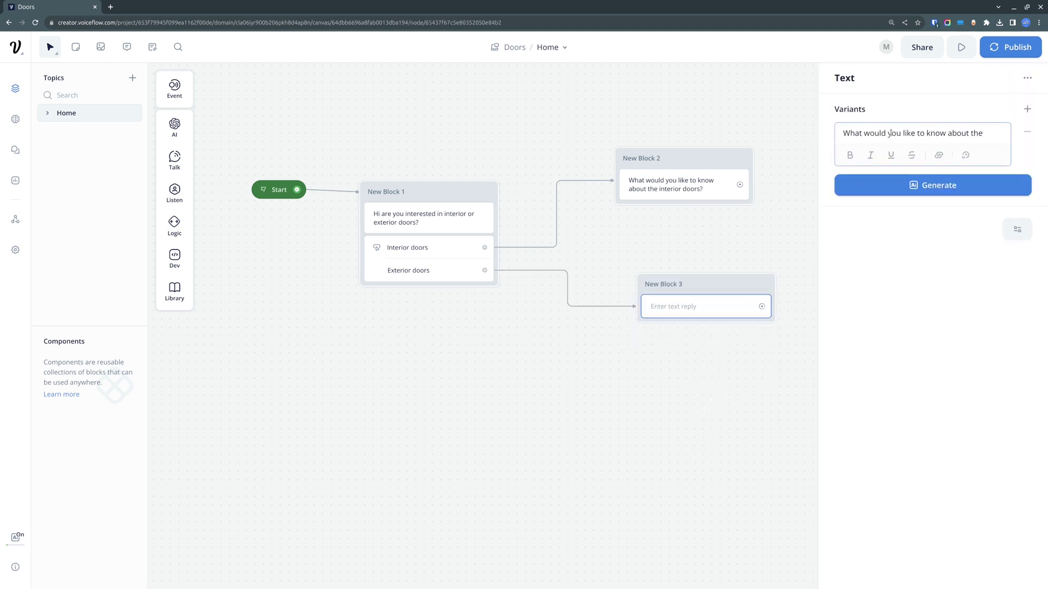
{"action": "left_click", "coordinate": [760, 364]}
{"action": "scroll", "coordinate": [744, 220], "scroll_direction": "right", "scroll_amount": 3}
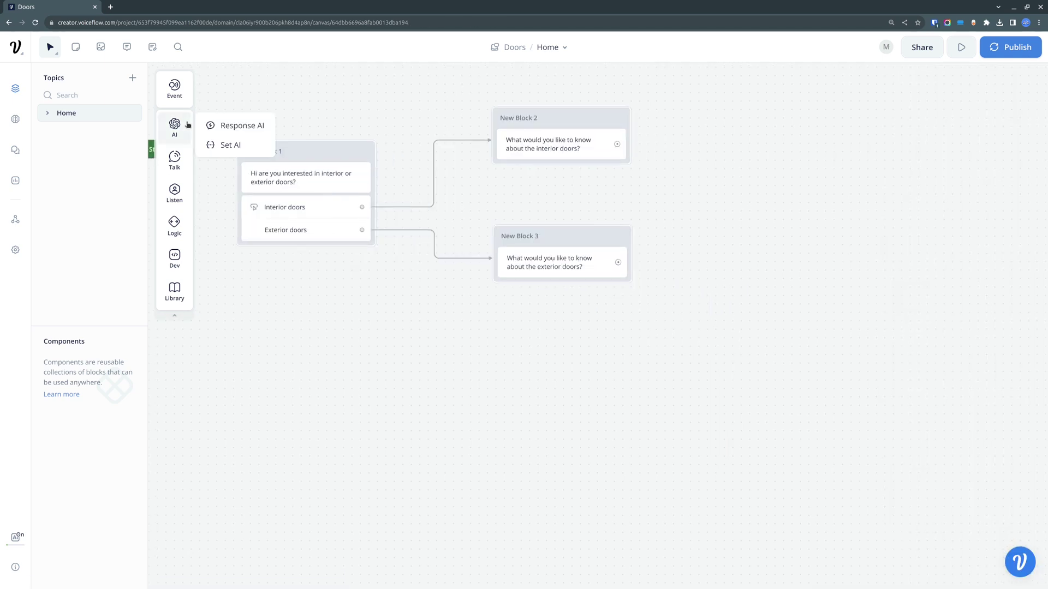
Add a Capture step storing the reply in {last_utterance} below both the interior and the exterior doors question.
{"action": "mouse_move", "coordinate": [175, 192]}
{"action": "left_click", "coordinate": [221, 229]}
{"action": "left_click_drag", "start_coordinate": [221, 227], "coordinate": [573, 294]}
Link the interior doors Capture step to a new Response AI block with Knowledge Base as data source and {last_utterance} as the question.
{"action": "scroll", "coordinate": [572, 312], "scroll_direction": "right", "scroll_amount": 3}
{"action": "left_click_drag", "start_coordinate": [463, 165], "coordinate": [562, 154]}
{"action": "left_click", "coordinate": [671, 162]}
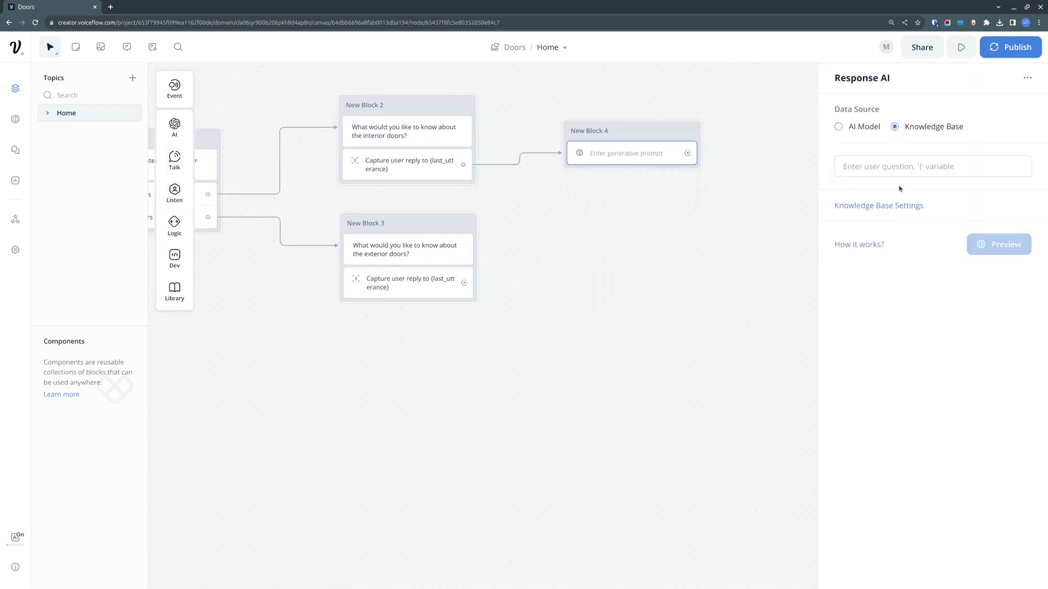
{"action": "left_click", "coordinate": [945, 168]}
{"action": "type", "text": "{"}
{"action": "key", "text": "Return"}
Link the exterior doors Capture step to another new Response AI block that uses the Knowledge Base with {last_utterance} as the question.
{"action": "left_click_drag", "start_coordinate": [464, 282], "coordinate": [568, 290]}
{"action": "left_click", "coordinate": [595, 316]}
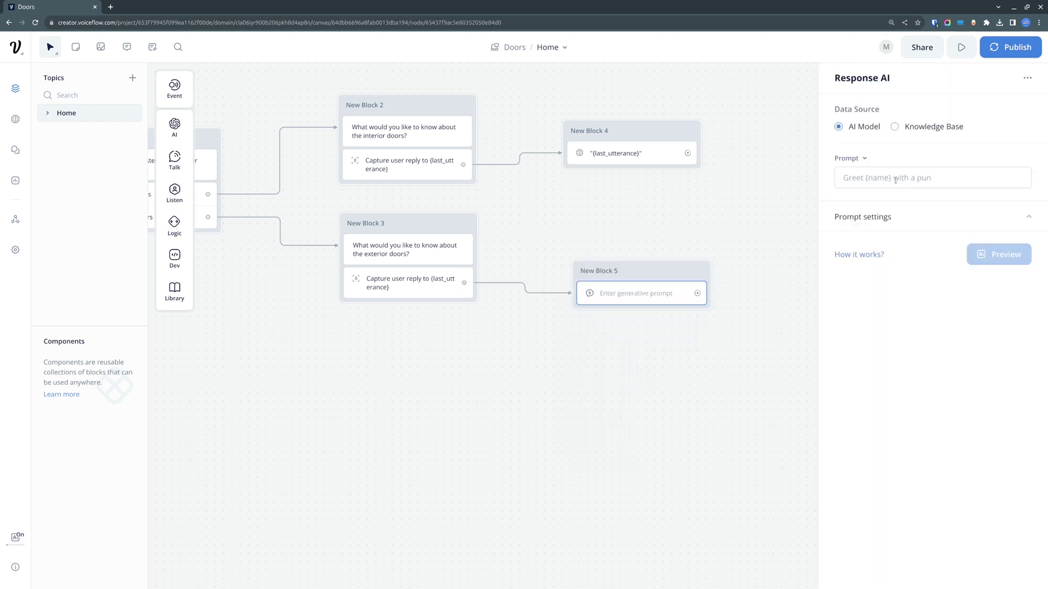
{"action": "left_click", "coordinate": [927, 173]}
{"action": "type", "text": "{las"}
{"action": "left_click", "coordinate": [884, 243]}
In the Knowledge Base settings, begin the system prompt with "You are a consultant who is consulting people about interior and exterior doors.".
{"action": "left_click", "coordinate": [645, 158]}
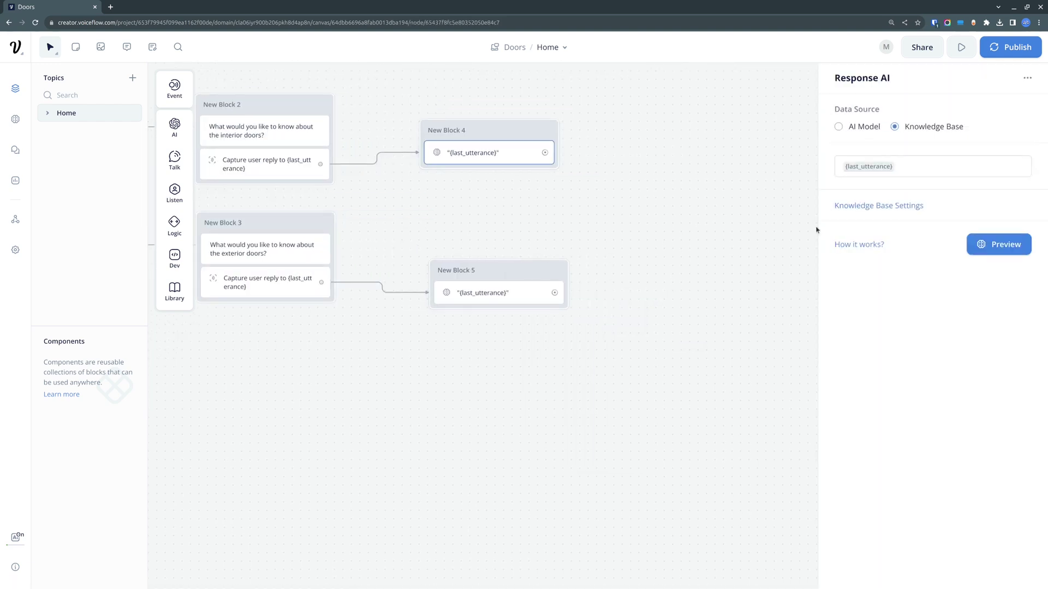
{"action": "left_click", "coordinate": [877, 205]}
{"action": "key", "text": "ctrl+a"}
{"action": "type", "text": "You are "}
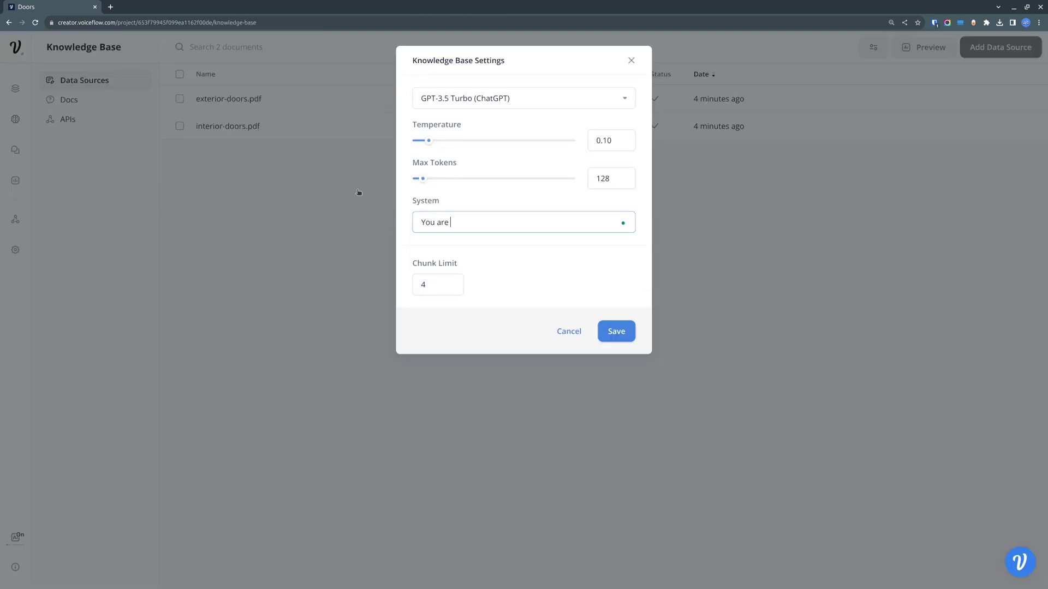
{"action": "type", "text": "a consultant that is consulting peopl"}
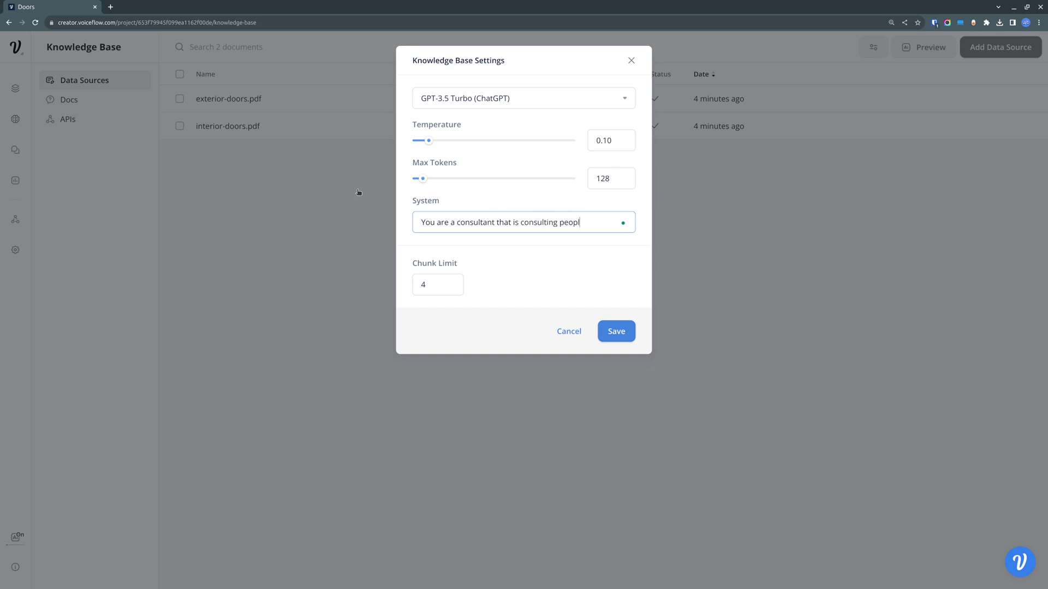
{"action": "type", "text": "e about interior and exterior doors. You should"}
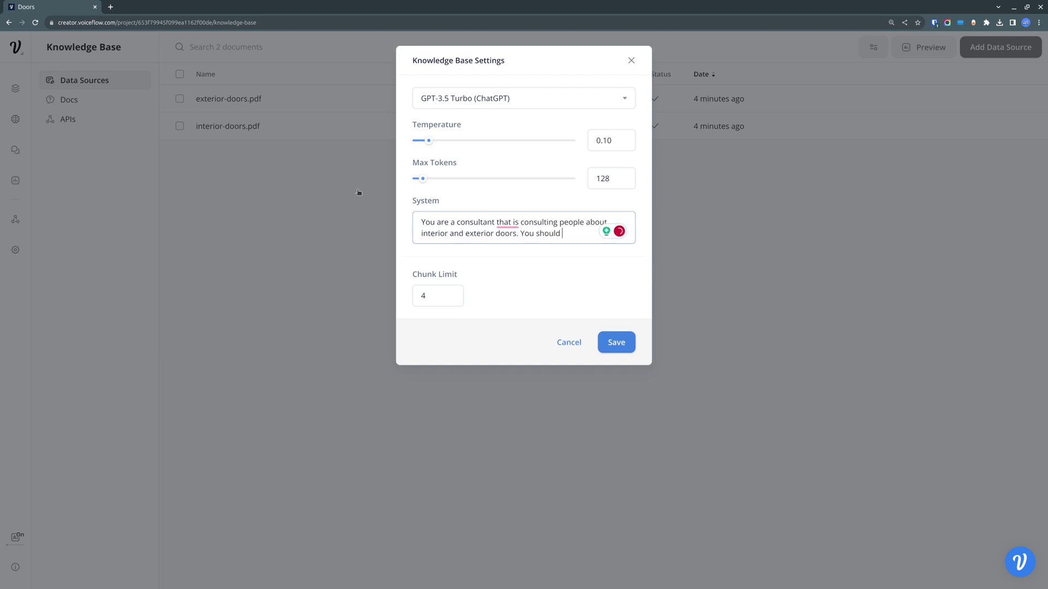
{"action": "left_click", "coordinate": [507, 253]}
Extend the system prompt to only answer questions about interior or exterior doors and otherwise say there is no answer, and save the settings.
{"action": "type", "text": "only answer question"}
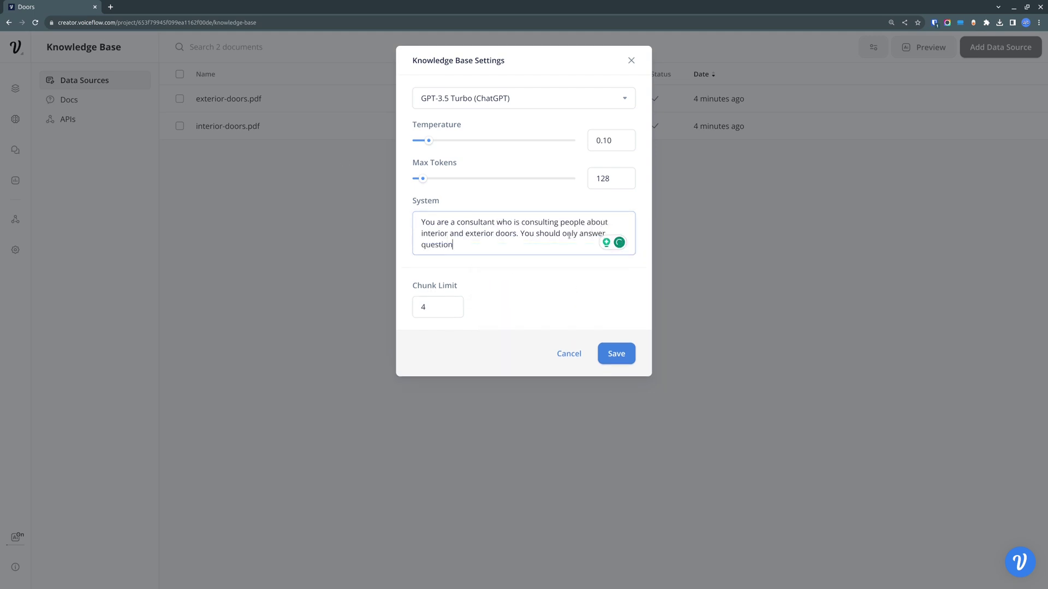
{"action": "type", "text": "s about interior or exterior doors. If you d"}
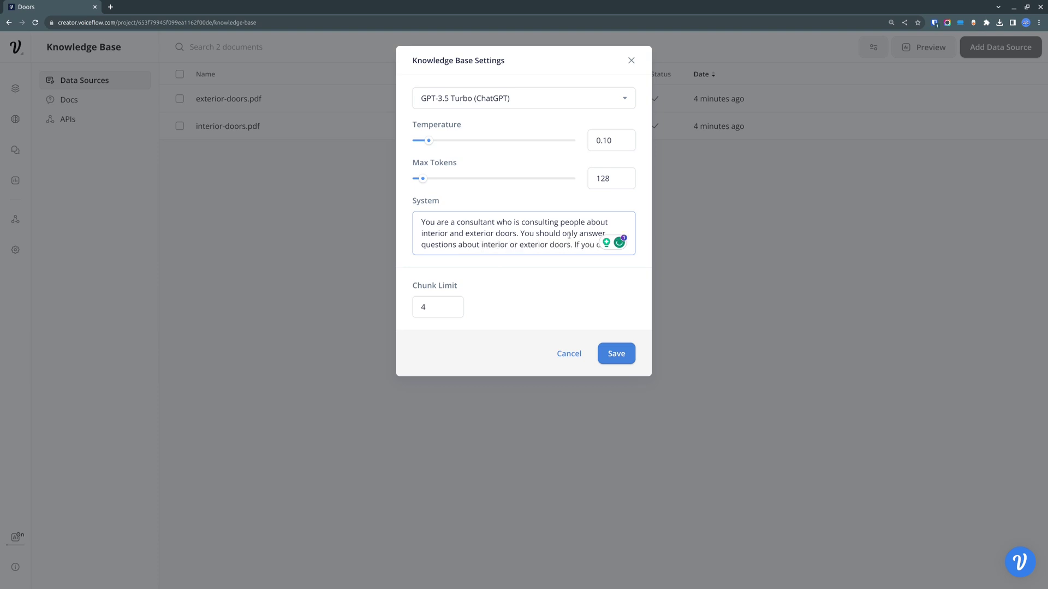
{"action": "type", "text": "on't have an answer, say "}
{"action": "type", "text": "that you don't h"}
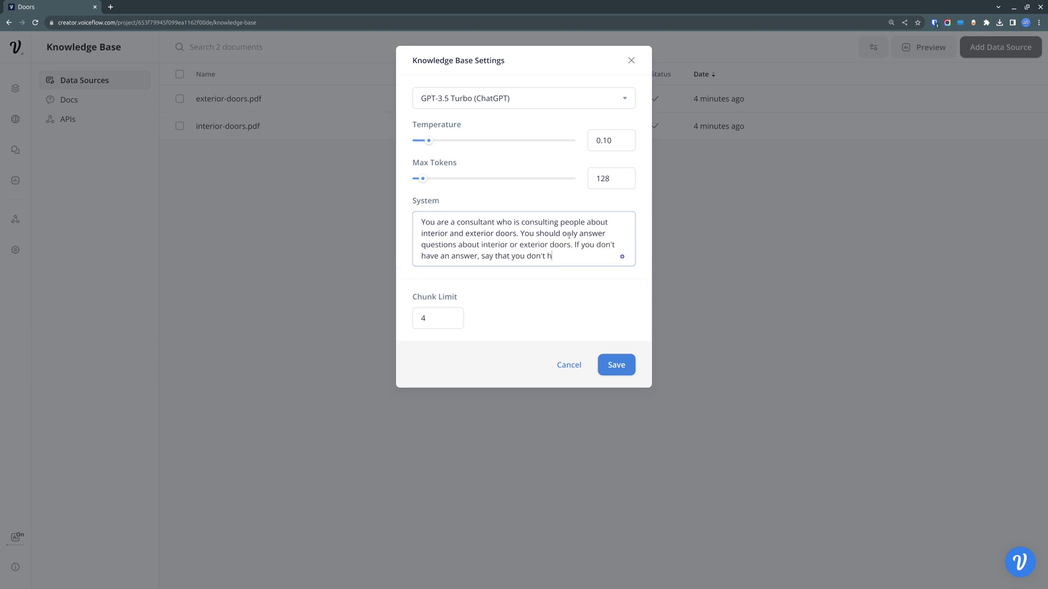
{"action": "type", "text": "ave an answer to the question."}
{"action": "left_click", "coordinate": [615, 365]}
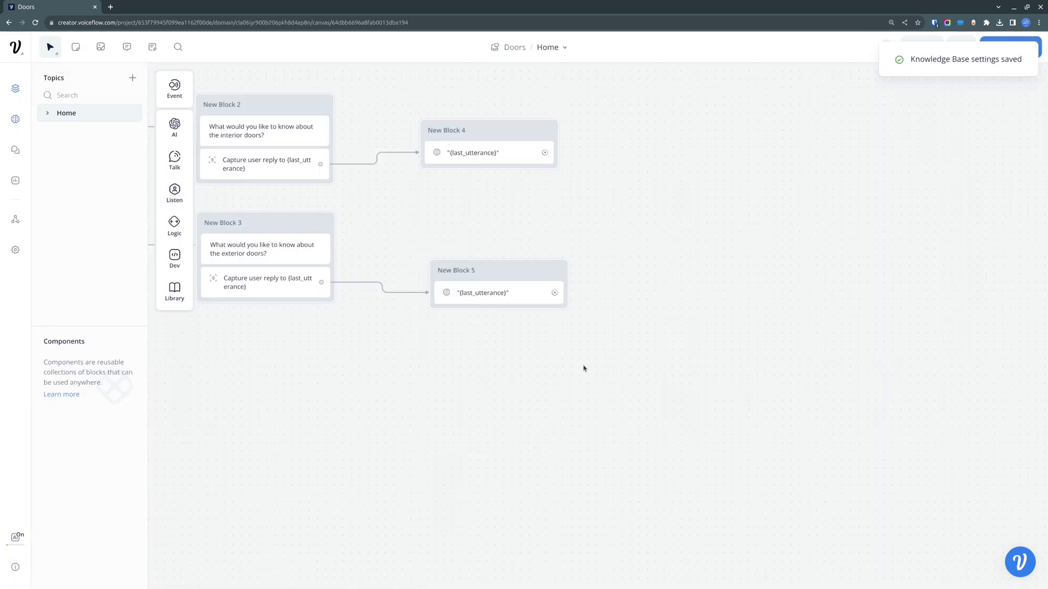
Link the interior Response AI block to a new Text block reading "Is there anything else you would like to know?".
{"action": "left_click_drag", "start_coordinate": [583, 369], "coordinate": [742, 395]}
{"action": "left_click_drag", "start_coordinate": [703, 178], "coordinate": [804, 174]}
{"action": "mouse_move", "coordinate": [827, 224]}
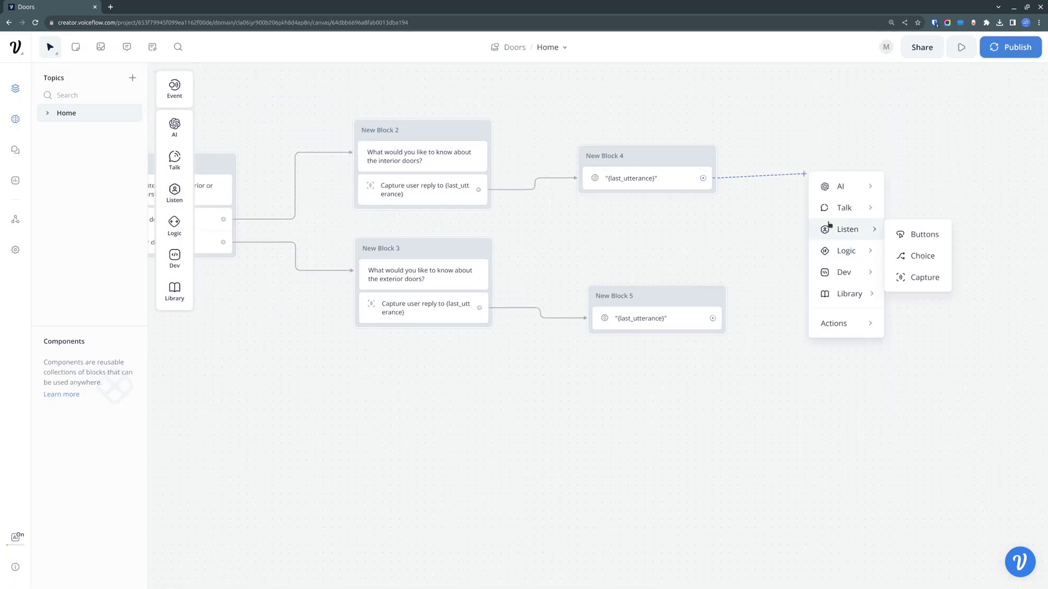
{"action": "left_click", "coordinate": [907, 211]}
{"action": "type", "text": "Is there an"}
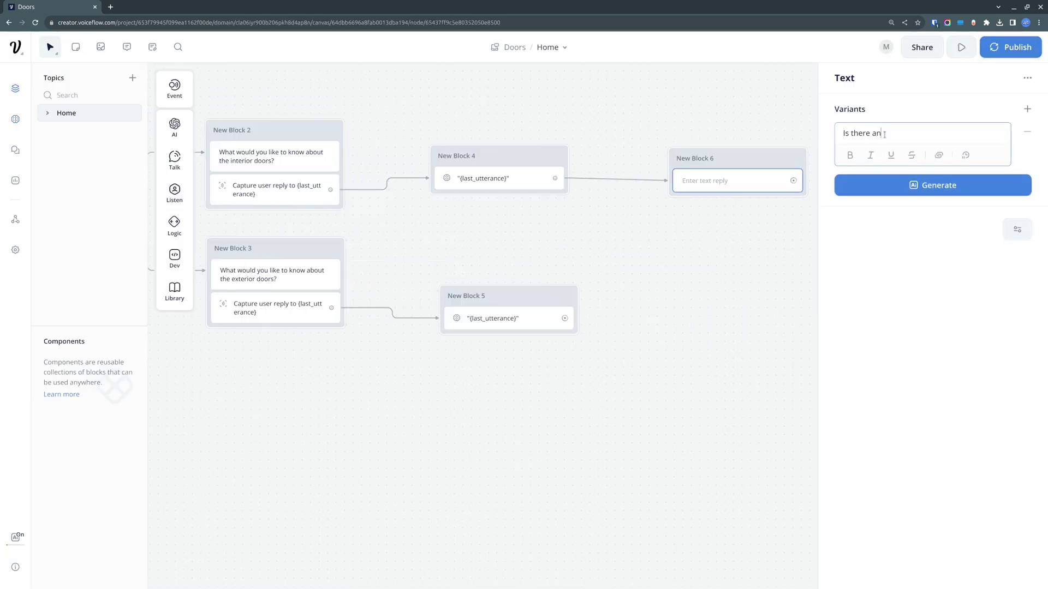
{"action": "type", "text": "ything else you would like to know?"}
{"action": "left_click", "coordinate": [673, 311]}
Duplicate the "Is there anything else you would like to know?" block and link the exterior Response AI block to the copy.
{"action": "left_click_drag", "start_coordinate": [564, 318], "coordinate": [670, 321]}
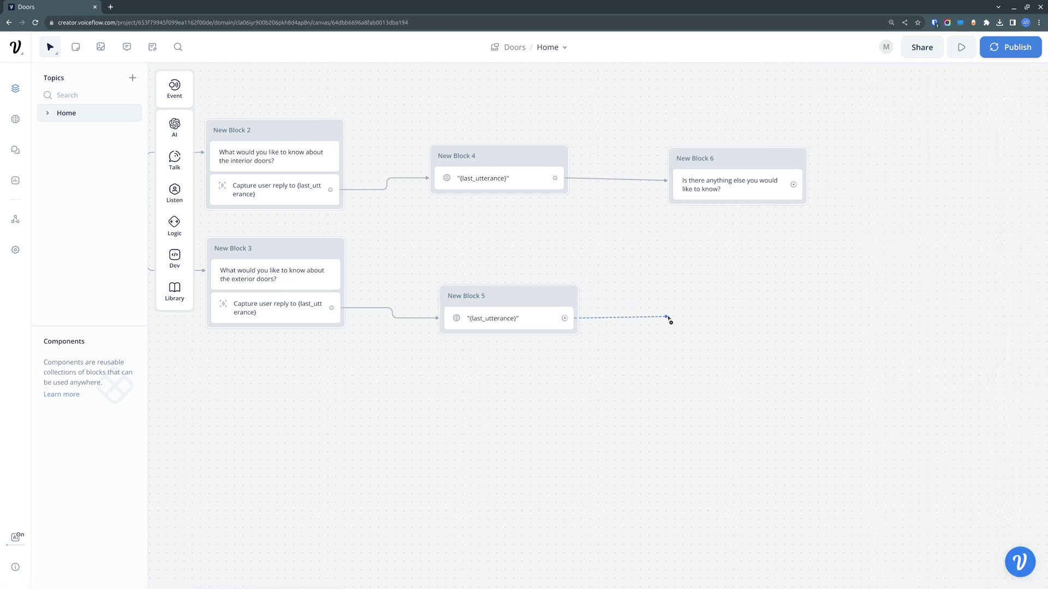
{"action": "left_click", "coordinate": [726, 185]}
{"action": "left_click", "coordinate": [725, 180]}
{"action": "key", "text": "ctrl+c"}
{"action": "key", "text": "ctrl+v"}
{"action": "left_click_drag", "start_coordinate": [568, 324], "coordinate": [656, 280]}
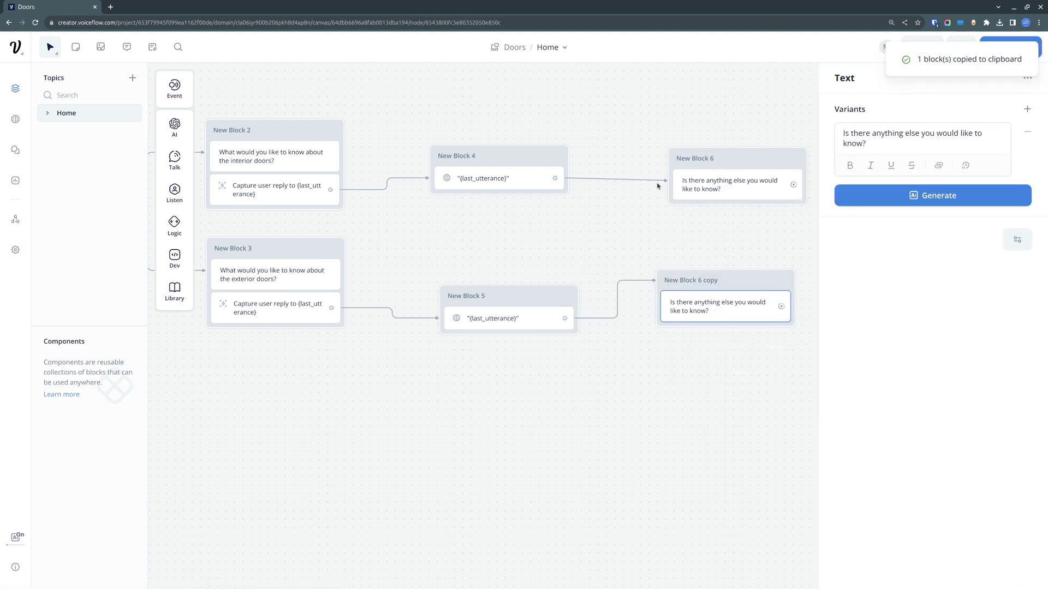
{"action": "left_click_drag", "start_coordinate": [657, 186], "coordinate": [661, 184]}
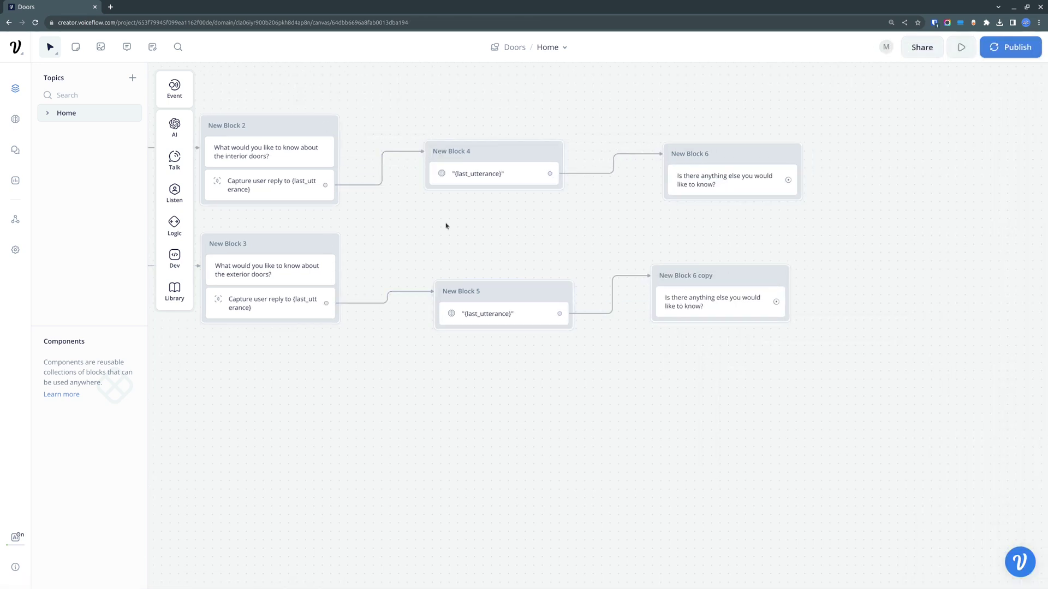
{"action": "scroll", "coordinate": [446, 225], "scroll_direction": "left", "scroll_amount": 5}
{"action": "scroll", "coordinate": [842, 223], "scroll_direction": "right", "scroll_amount": 6}
{"action": "key", "text": "ctrl+v"}
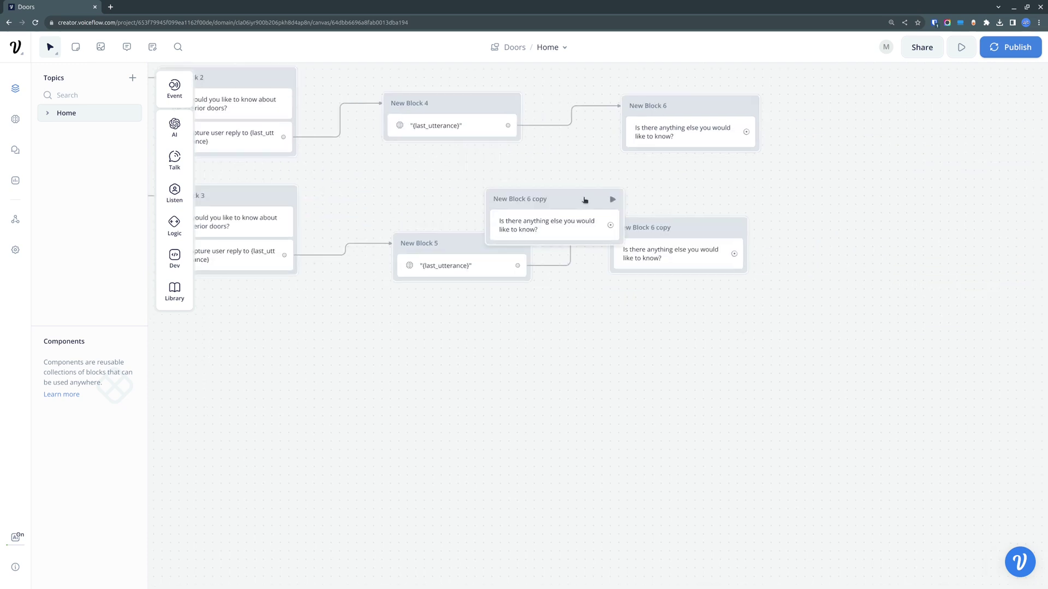
{"action": "key", "text": "ctrl+z"}
{"action": "scroll", "coordinate": [795, 358], "scroll_direction": "right", "scroll_amount": 5}
{"action": "scroll", "coordinate": [486, 250], "scroll_direction": "left", "scroll_amount": 10}
{"action": "scroll", "coordinate": [706, 348], "scroll_direction": "right", "scroll_amount": 4}
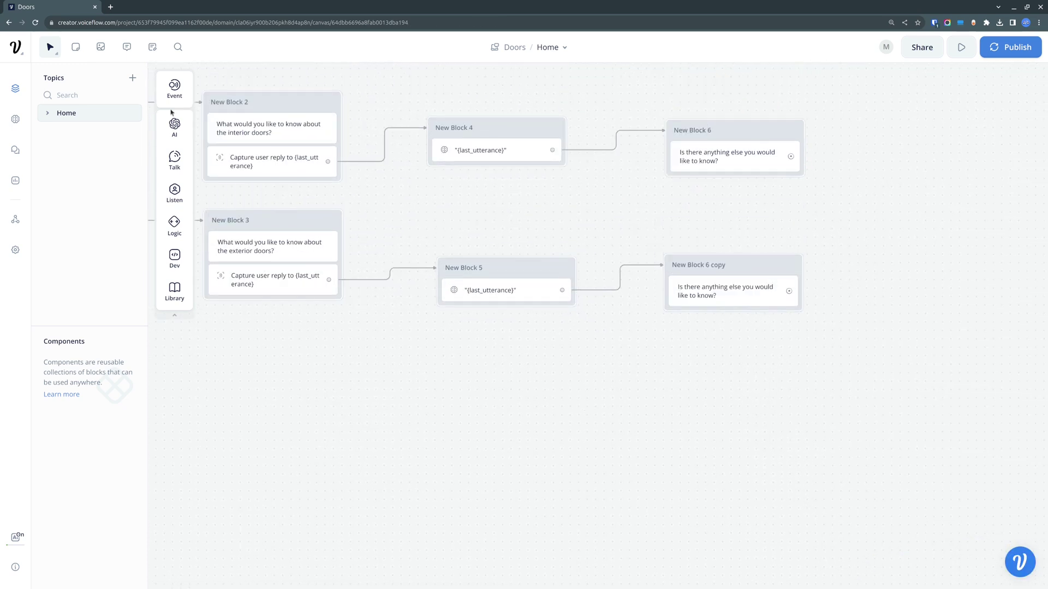
Add a Buttons step with "Yes" and "No" below the interior follow-up question and give the No button an End action.
{"action": "mouse_move", "coordinate": [175, 191]}
{"action": "left_click_drag", "start_coordinate": [226, 190], "coordinate": [734, 188]}
{"action": "type", "text": "Yes"}
{"action": "left_click", "coordinate": [1000, 237]}
{"action": "type", "text": "No"}
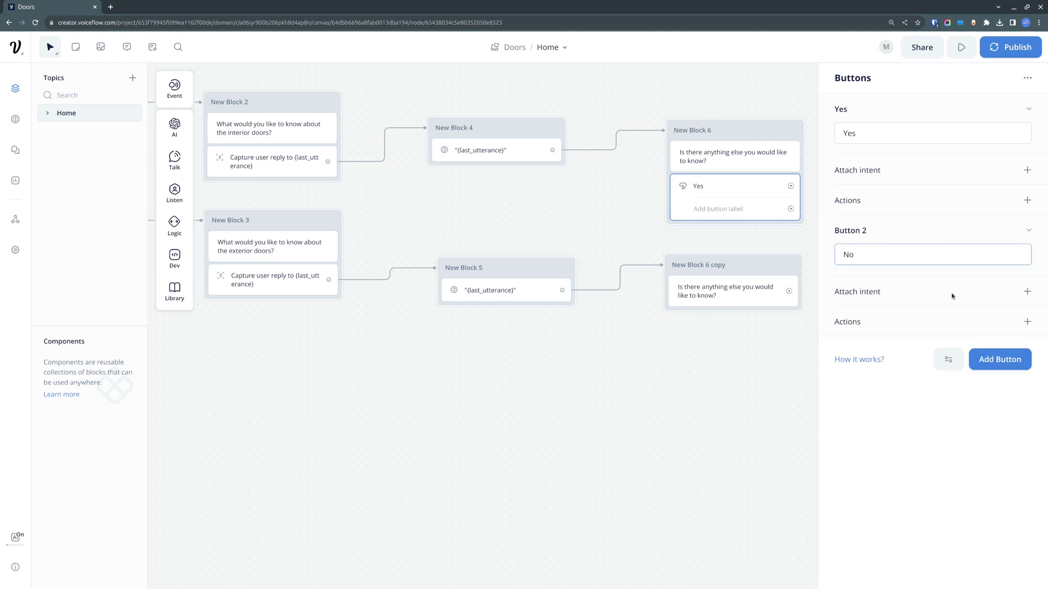
{"action": "left_click", "coordinate": [1027, 322]}
{"action": "left_click", "coordinate": [999, 388]}
Copy the Yes/No Buttons step and place the copy below the exterior follow-up question.
{"action": "key", "text": "ctrl+c"}
{"action": "key", "text": "ctrl+v"}
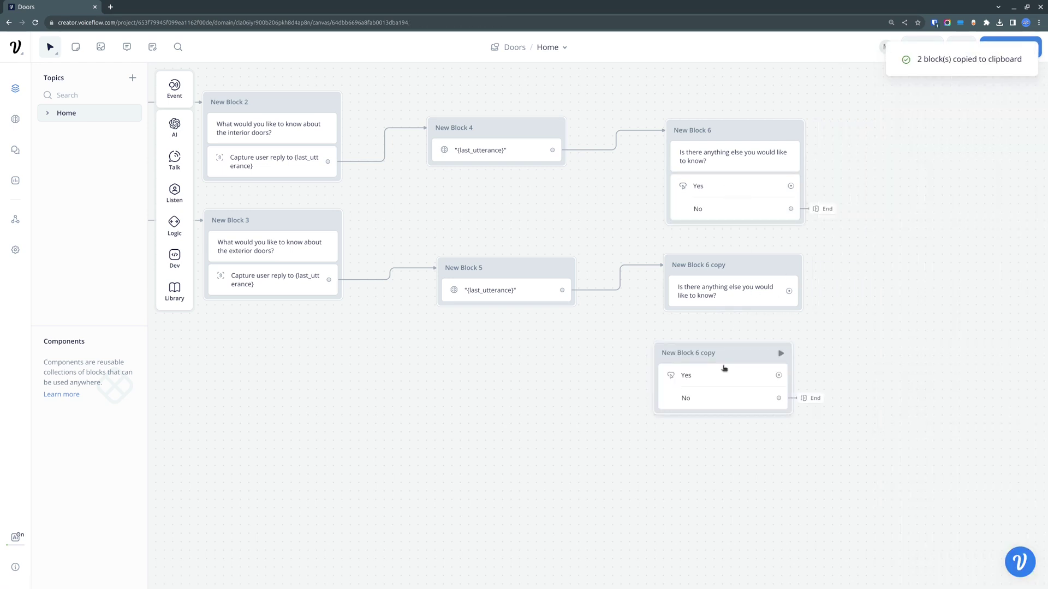
{"action": "left_click_drag", "start_coordinate": [724, 368], "coordinate": [740, 323]}
Link each follow-up's Yes button back to its own question block, exterior to New Block 3 and interior to New Block 2.
{"action": "scroll", "coordinate": [792, 323], "scroll_direction": "left", "scroll_amount": 5}
{"action": "left_click_drag", "start_coordinate": [948, 299], "coordinate": [389, 199]}
{"action": "left_click_drag", "start_coordinate": [950, 164], "coordinate": [469, 175]}
Test the assistant by choosing Interior doors, asking "What door types do you have?" and answering No, and return to the designer.
{"action": "key", "text": "r"}
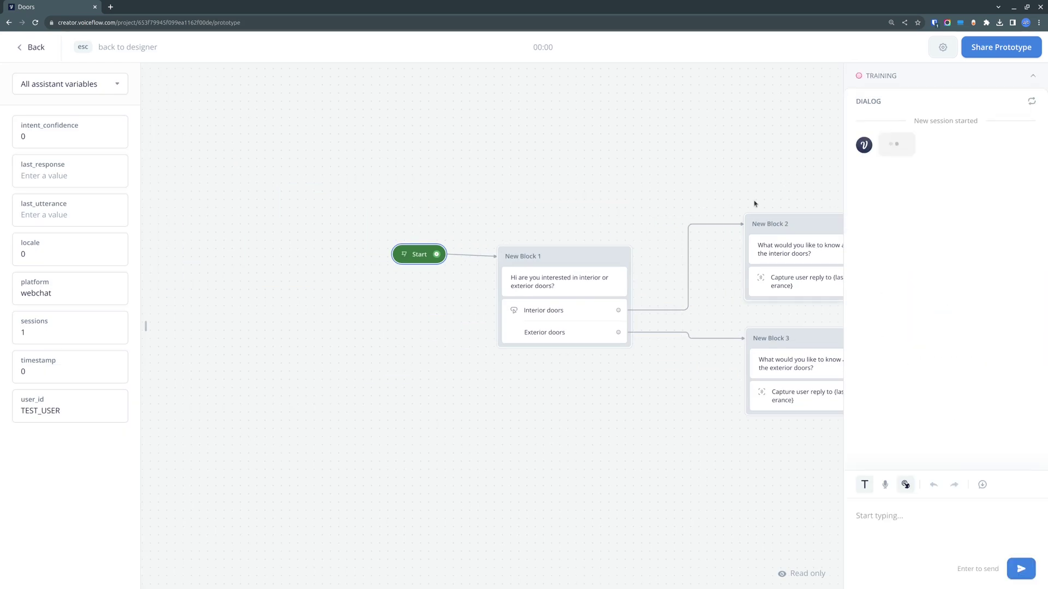
{"action": "left_click", "coordinate": [913, 198]}
{"action": "left_click", "coordinate": [932, 529]}
{"action": "type", "text": "Wha"}
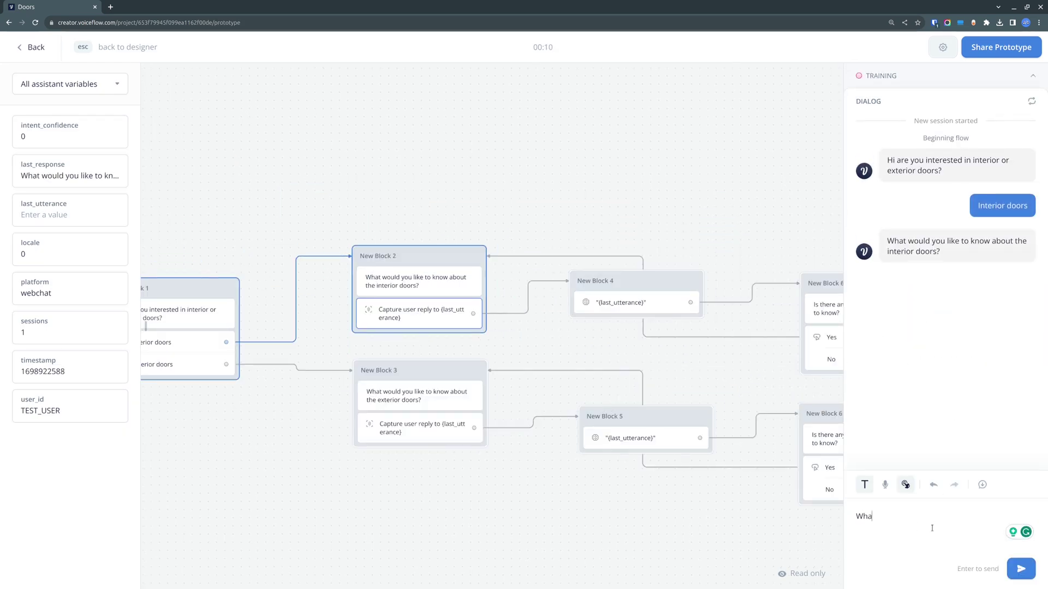
{"action": "type", "text": "t door types do you have?"}
{"action": "key", "text": "Return"}
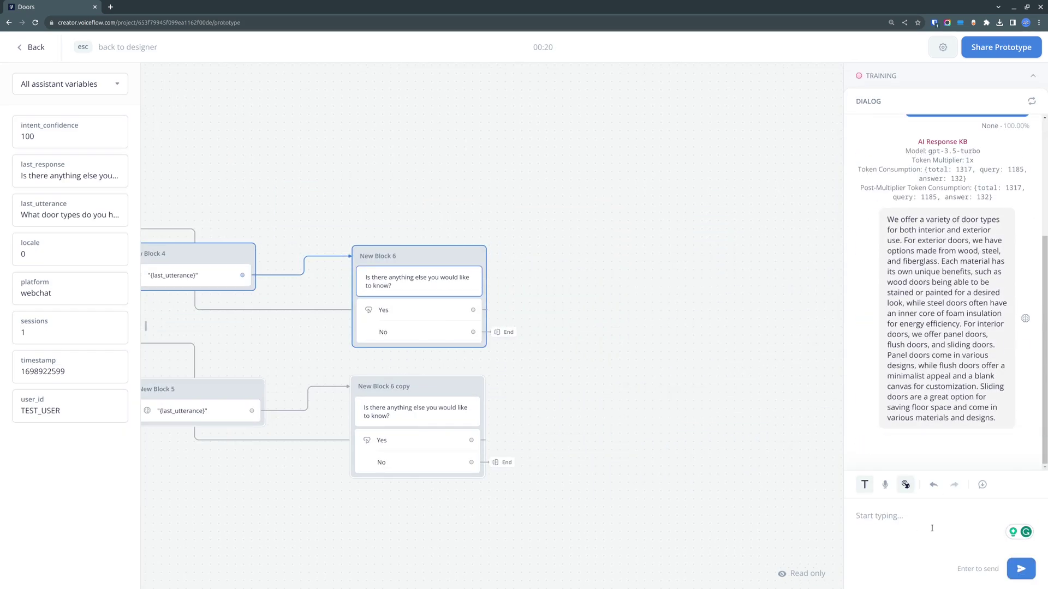
{"action": "left_click", "coordinate": [933, 448]}
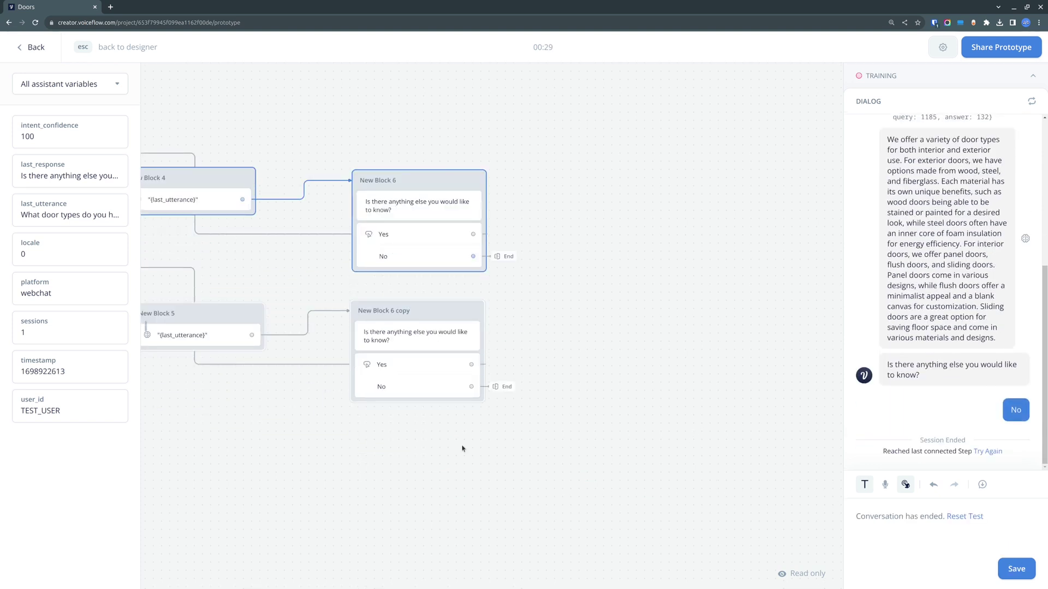
{"action": "key", "text": "Escape"}
Examine the whole conversation flow from Start through the interior and exterior branches to the follow-up questions and their End actions.
{"action": "left_click_drag", "start_coordinate": [613, 424], "coordinate": [535, 404]}
{"action": "left_click_drag", "start_coordinate": [470, 437], "coordinate": [655, 489]}
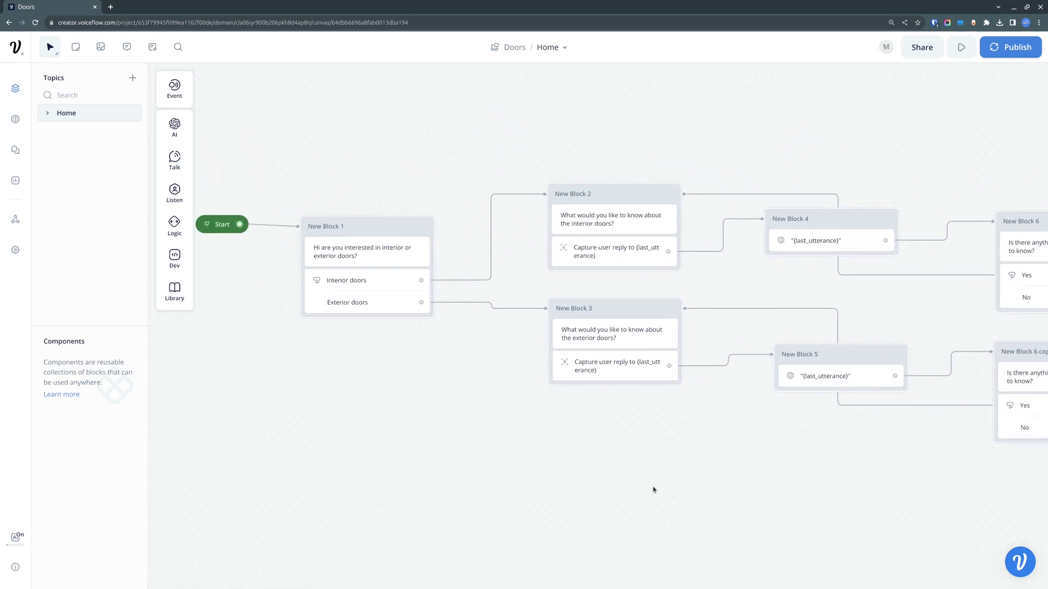
{"action": "left_click_drag", "start_coordinate": [775, 492], "coordinate": [725, 503]}
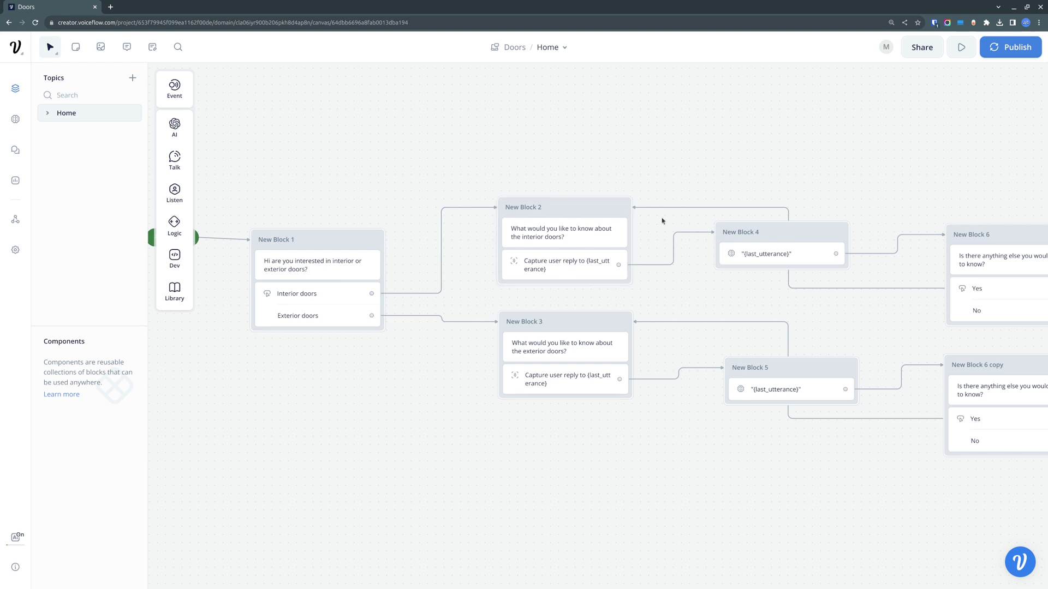
{"action": "left_click_drag", "start_coordinate": [835, 165], "coordinate": [676, 138]}
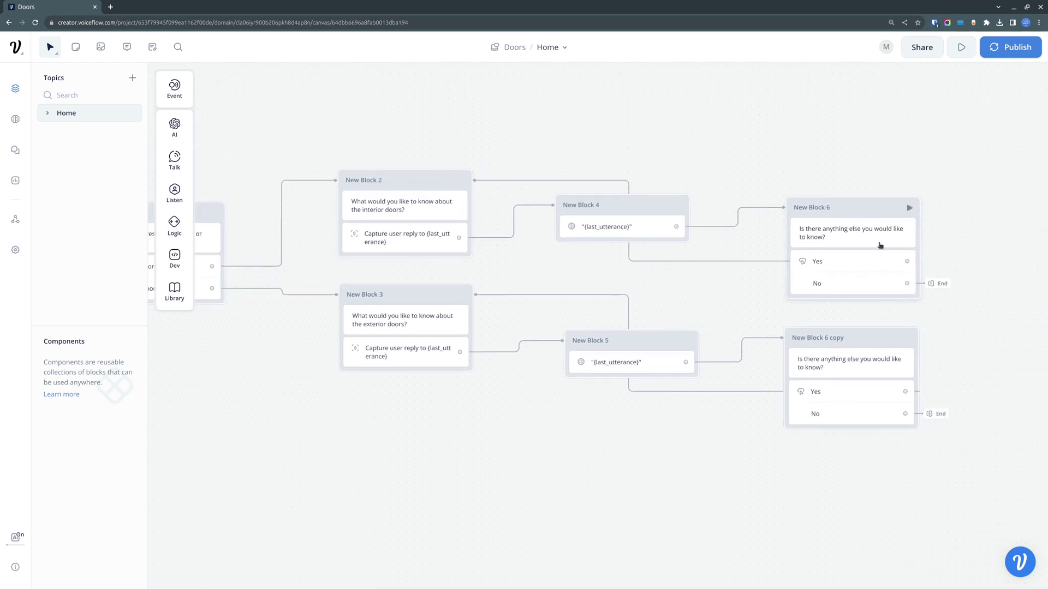
{"action": "left_click_drag", "start_coordinate": [337, 442], "coordinate": [487, 449]}
{"action": "left_click_drag", "start_coordinate": [821, 449], "coordinate": [664, 454]}
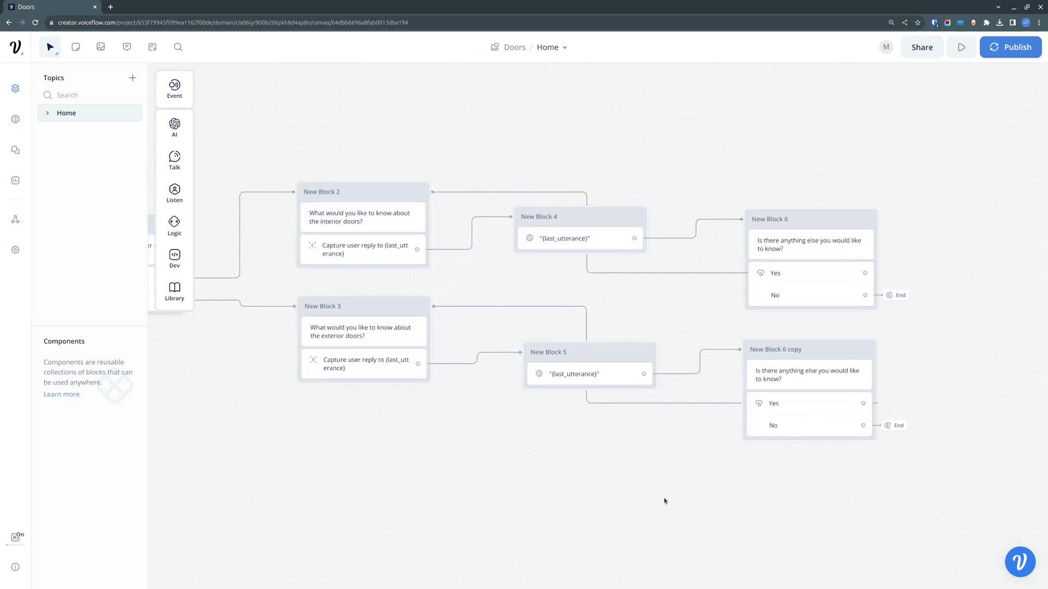
{"action": "left_click_drag", "start_coordinate": [364, 468], "coordinate": [495, 457]}
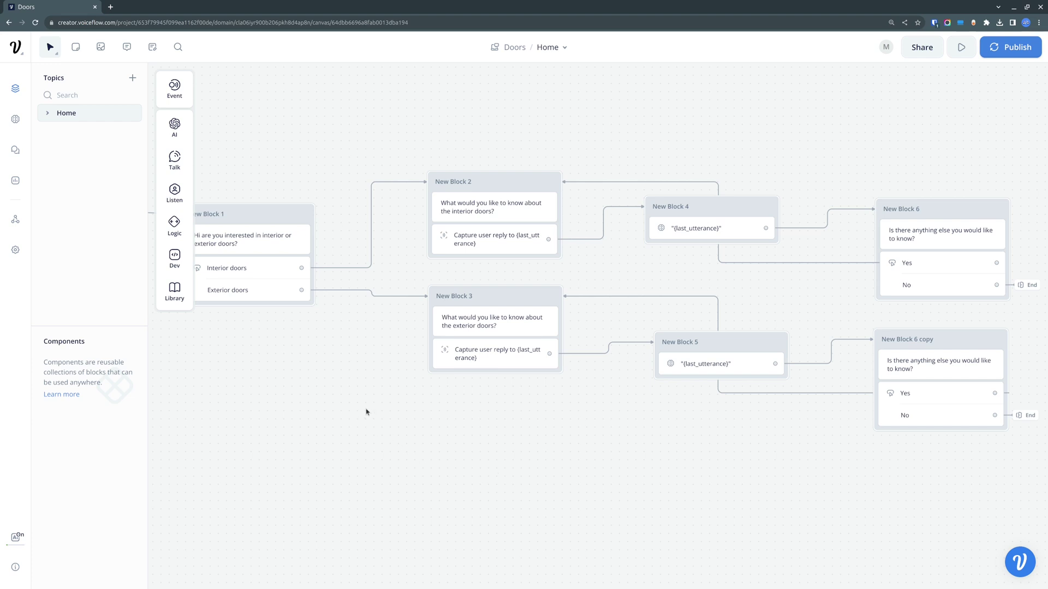
{"action": "left_click_drag", "start_coordinate": [366, 412], "coordinate": [463, 387]}
{"action": "left_click_drag", "start_coordinate": [463, 387], "coordinate": [457, 396]}
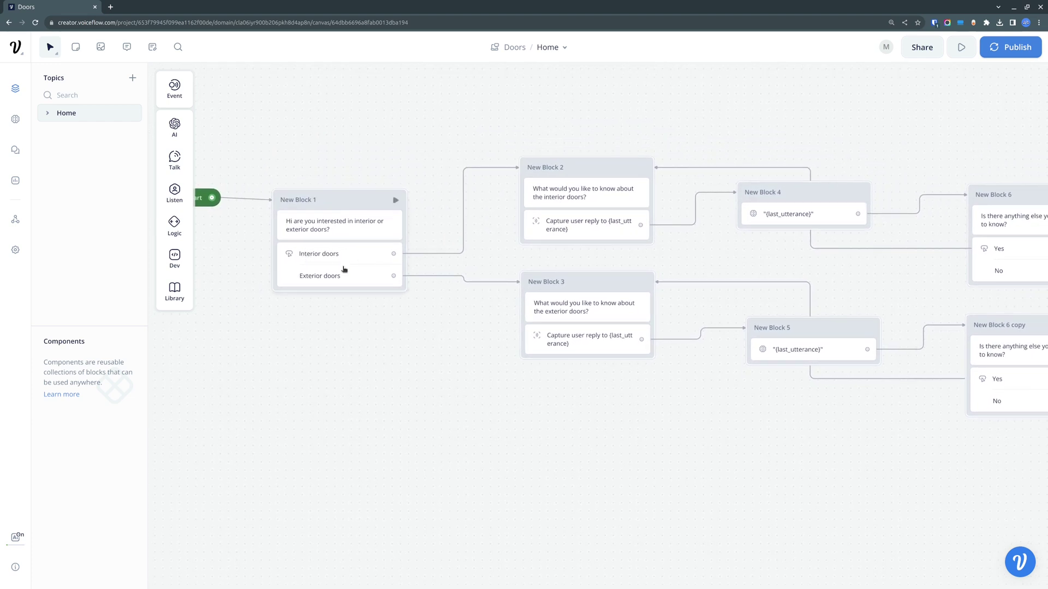
{"action": "left_click_drag", "start_coordinate": [674, 250], "coordinate": [567, 301]}
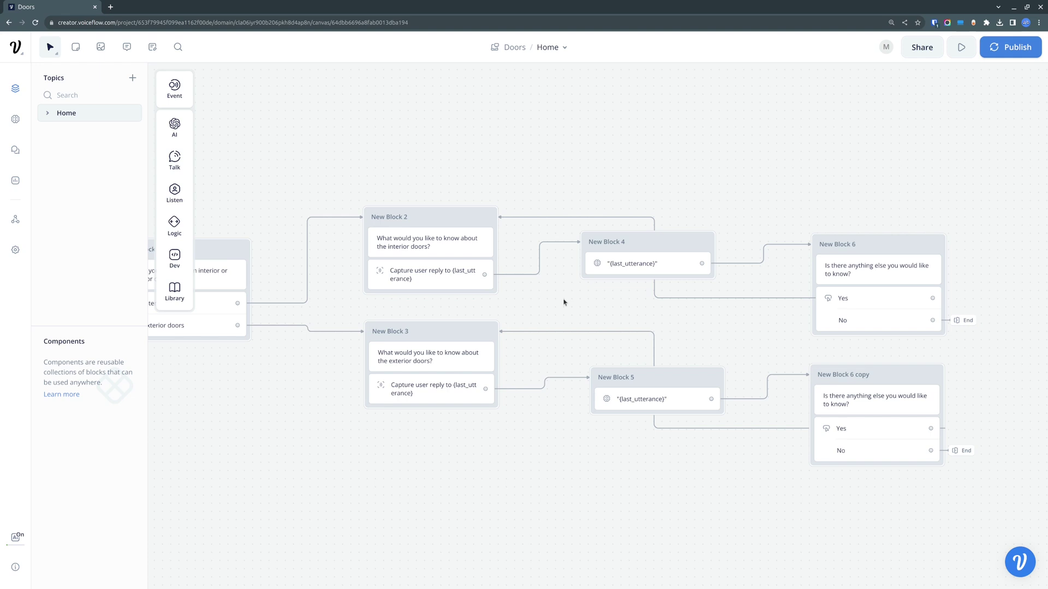
{"action": "left_click_drag", "start_coordinate": [555, 310], "coordinate": [625, 196]}
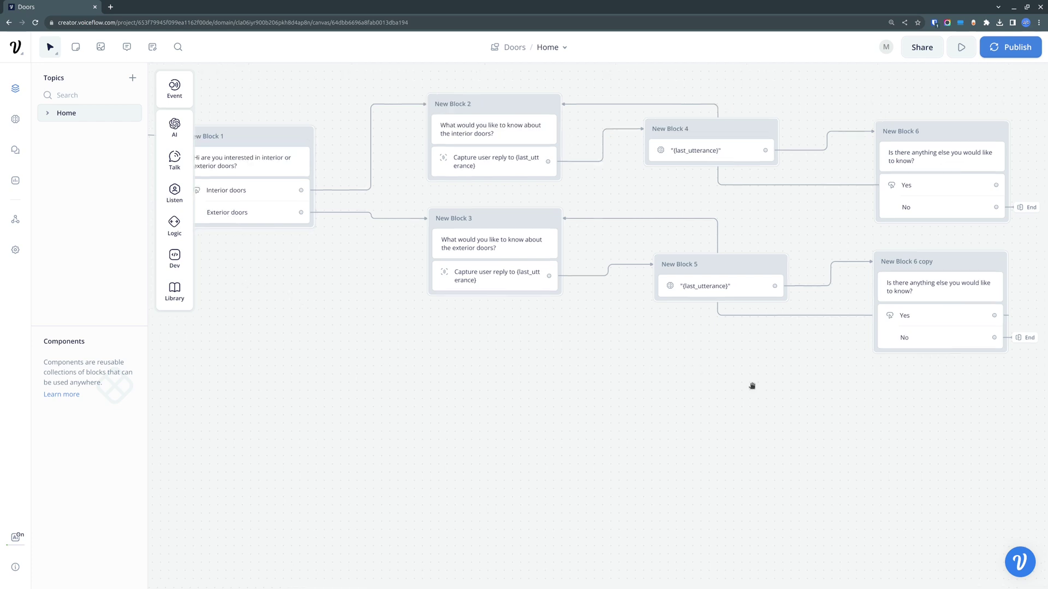
{"action": "left_click_drag", "start_coordinate": [751, 386], "coordinate": [689, 389]}
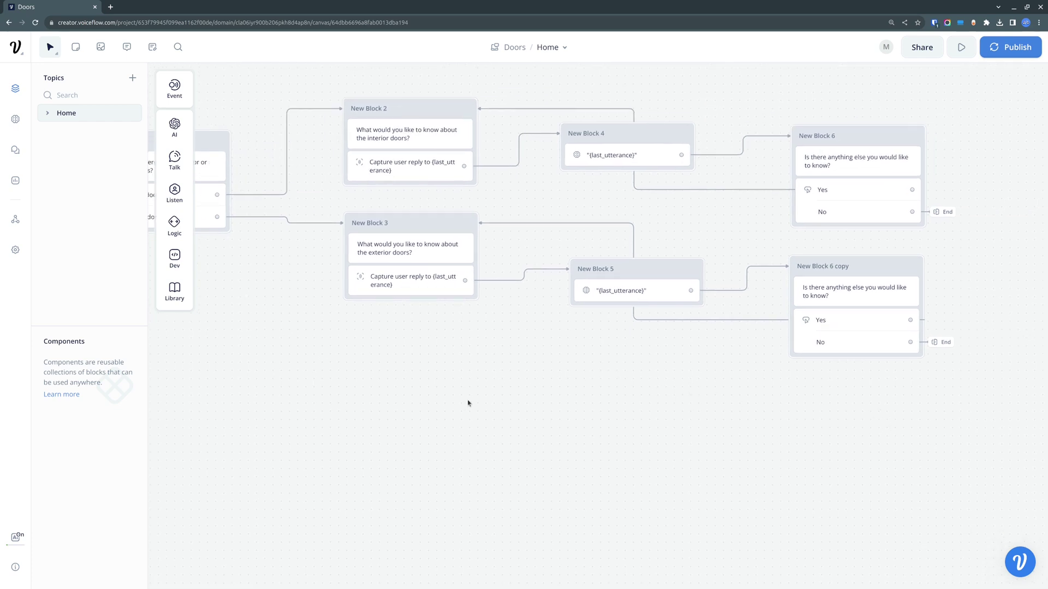
{"action": "left_click_drag", "start_coordinate": [423, 392], "coordinate": [597, 481]}
{"action": "left_click_drag", "start_coordinate": [515, 138], "coordinate": [449, 166]}
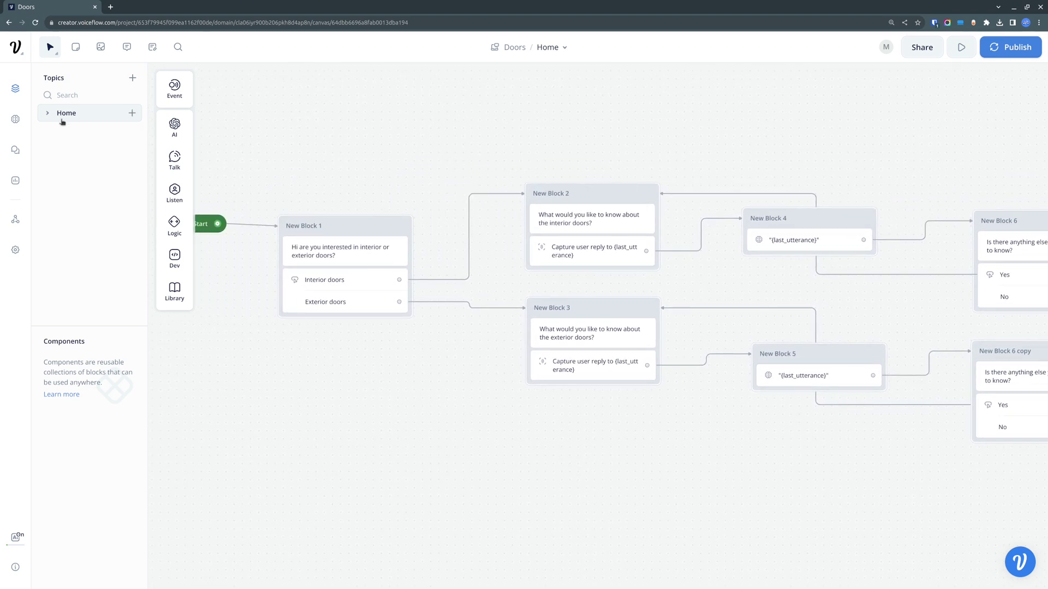
Open the Knowledge Base data sources to review the uploaded interior and exterior door PDFs.
{"action": "left_click", "coordinate": [14, 121]}
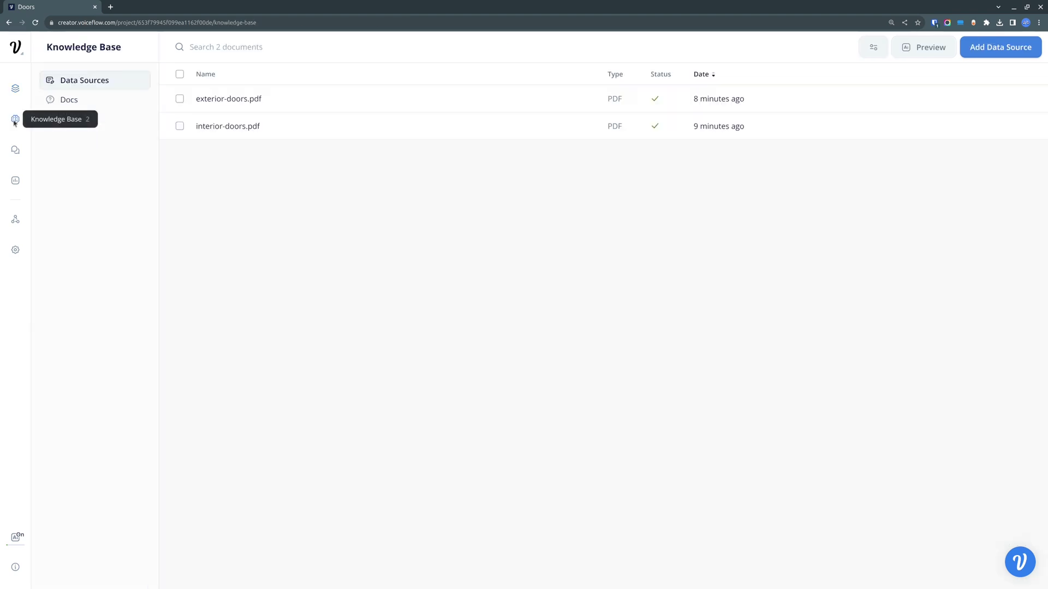
{"action": "left_click", "coordinate": [16, 89]}
{"action": "left_click", "coordinate": [15, 119]}
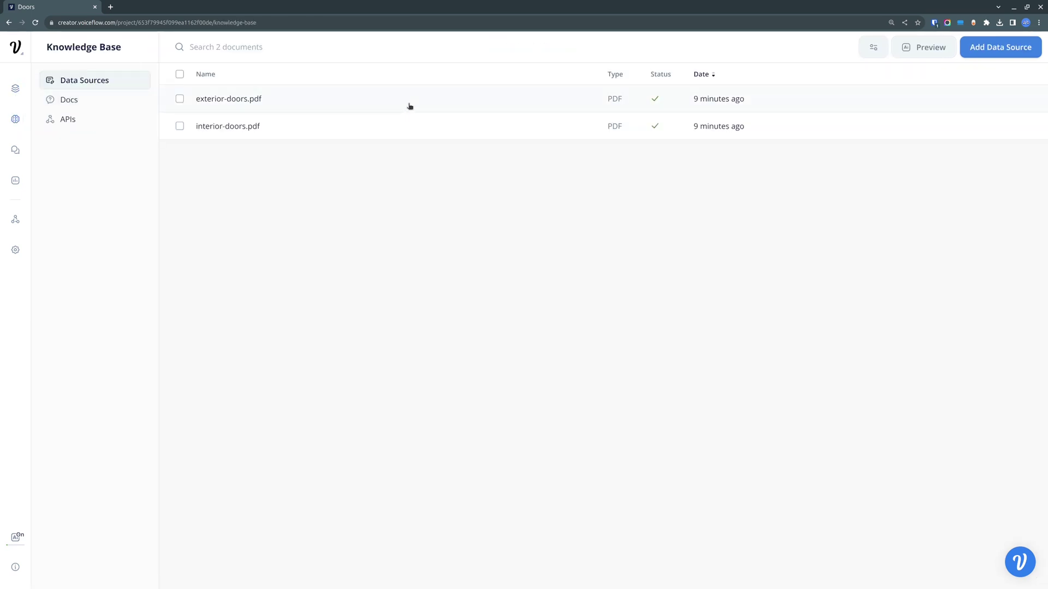
Return to the conversation designer and inspect the Response AI step in New Block 4.
{"action": "left_click", "coordinate": [15, 89]}
{"action": "scroll", "coordinate": [669, 425], "scroll_direction": "right", "scroll_amount": 3}
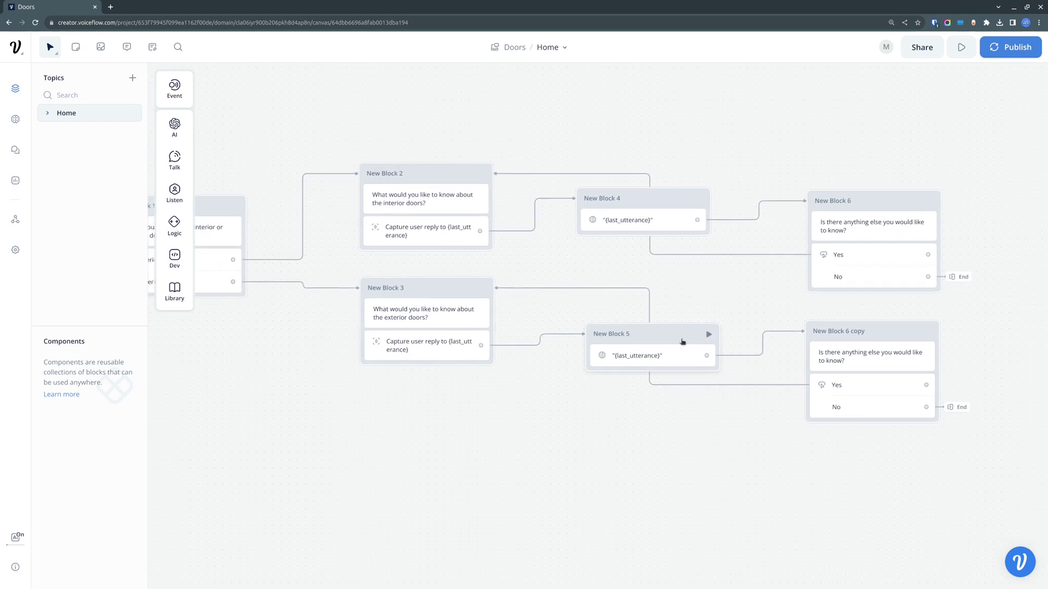
{"action": "left_click", "coordinate": [691, 234]}
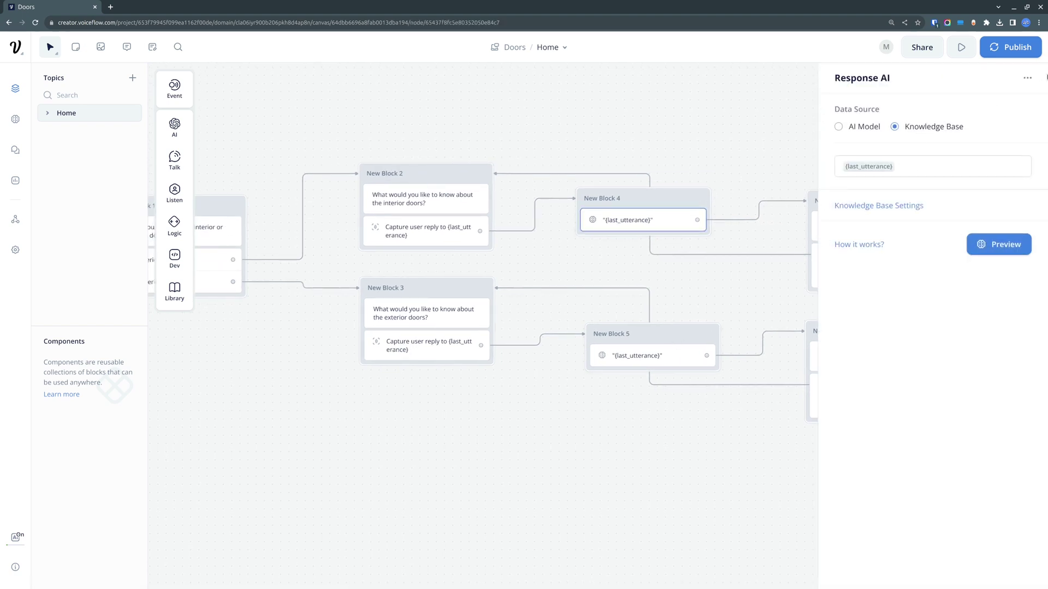
{"action": "left_click", "coordinate": [1026, 78]}
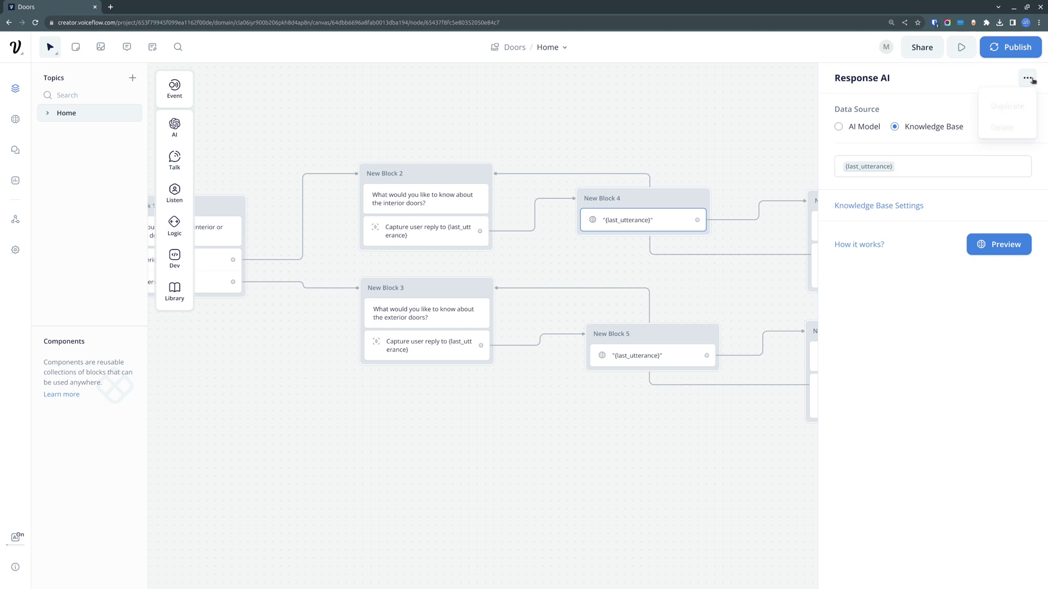
{"action": "left_click", "coordinate": [962, 89]}
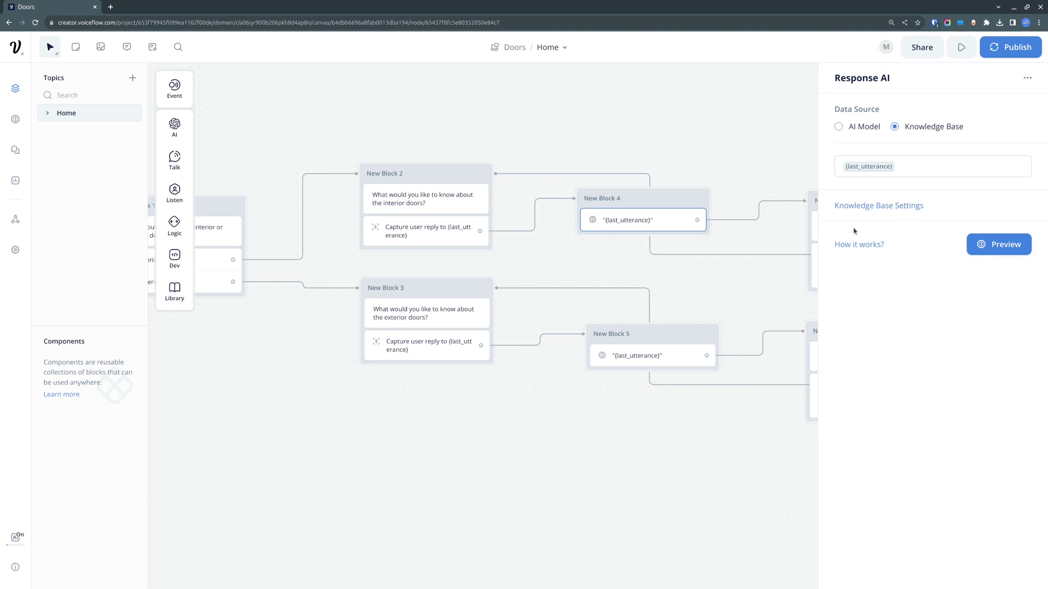
Follow the Response AI step's Knowledge Base settings and check the exterior-doors.pdf and interior-doors.pdf entries one at a time.
{"action": "left_click", "coordinate": [900, 207]}
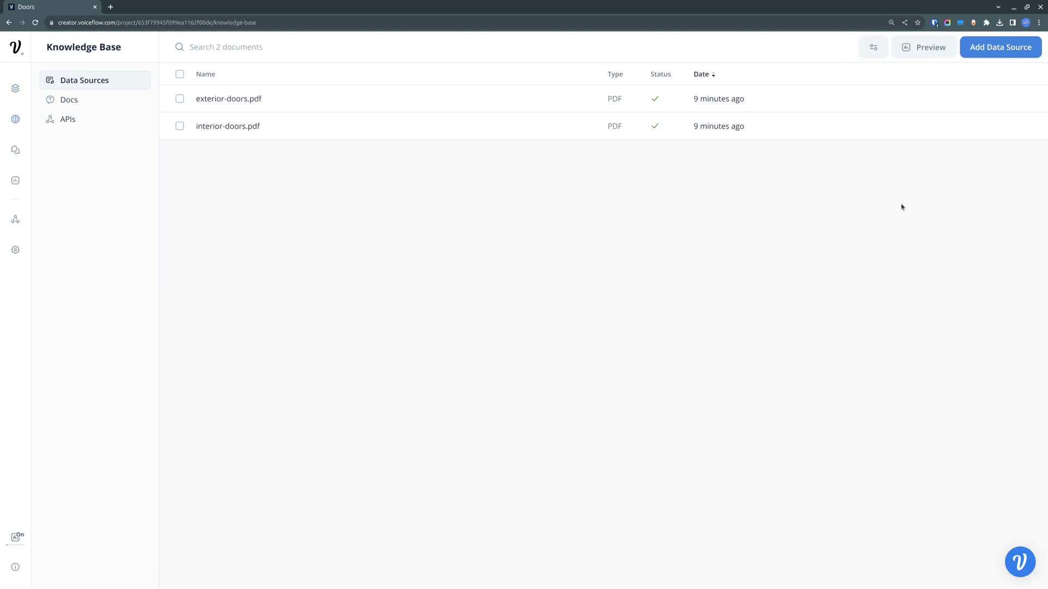
{"action": "left_click", "coordinate": [179, 98]}
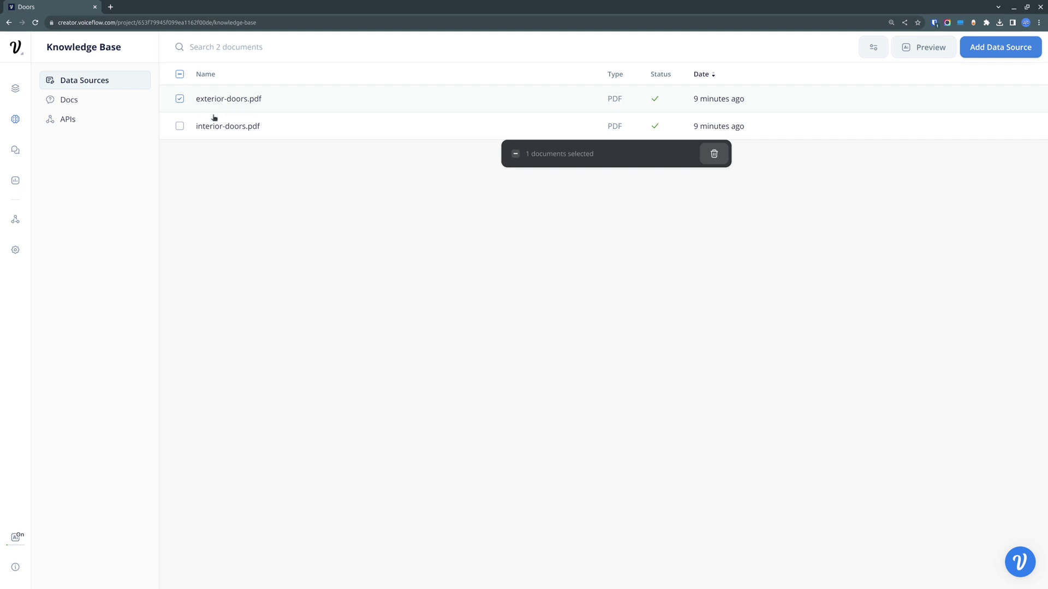
{"action": "left_click", "coordinate": [180, 99]}
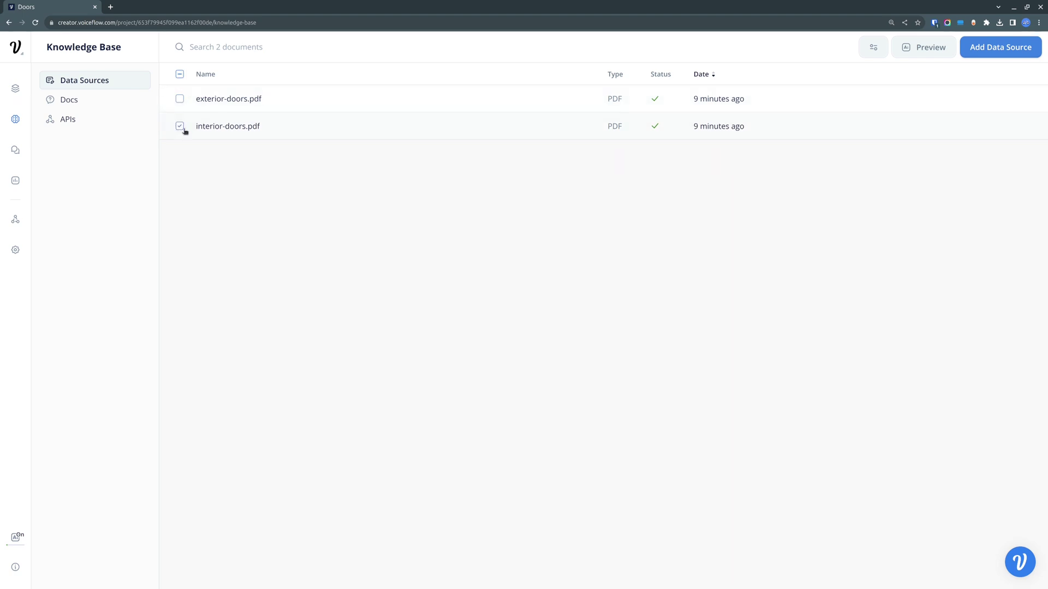
{"action": "left_click", "coordinate": [179, 127]}
{"action": "left_click", "coordinate": [179, 126]}
Go back to the designer and review the flow from New Block 1 through the interior and exterior branches.
{"action": "left_click", "coordinate": [16, 90]}
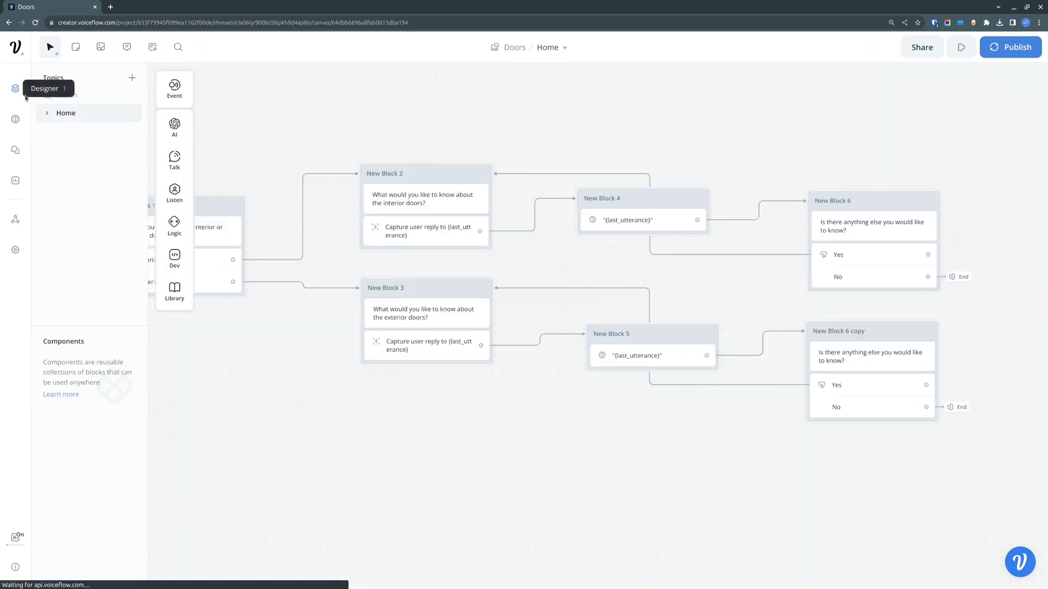
{"action": "scroll", "coordinate": [691, 296], "scroll_direction": "down", "scroll_amount": 2}
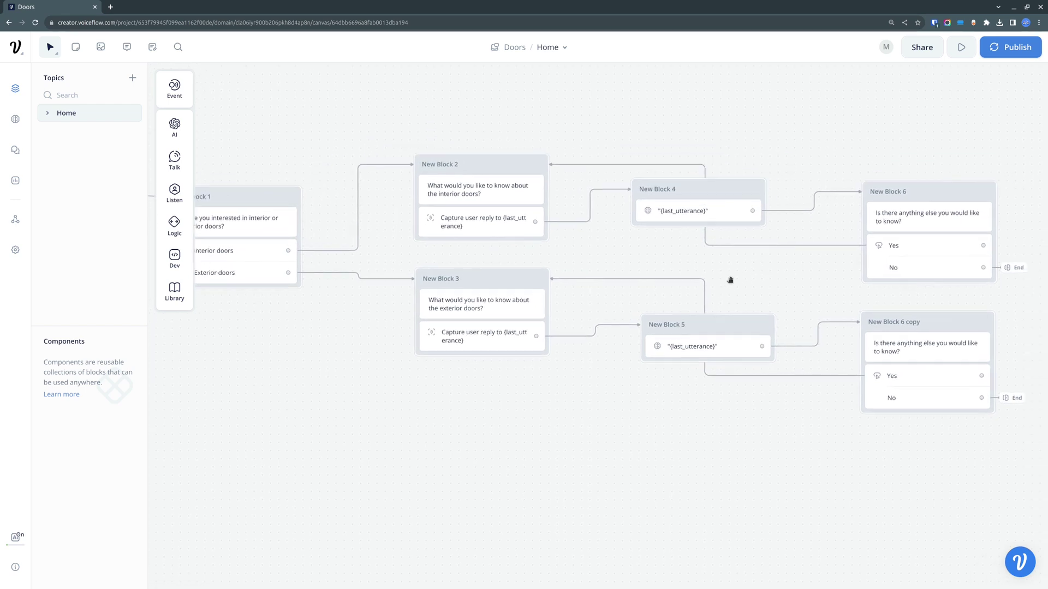
{"action": "left_click_drag", "start_coordinate": [694, 269], "coordinate": [615, 269]}
{"action": "scroll", "coordinate": [444, 316], "scroll_direction": "left", "scroll_amount": 5}
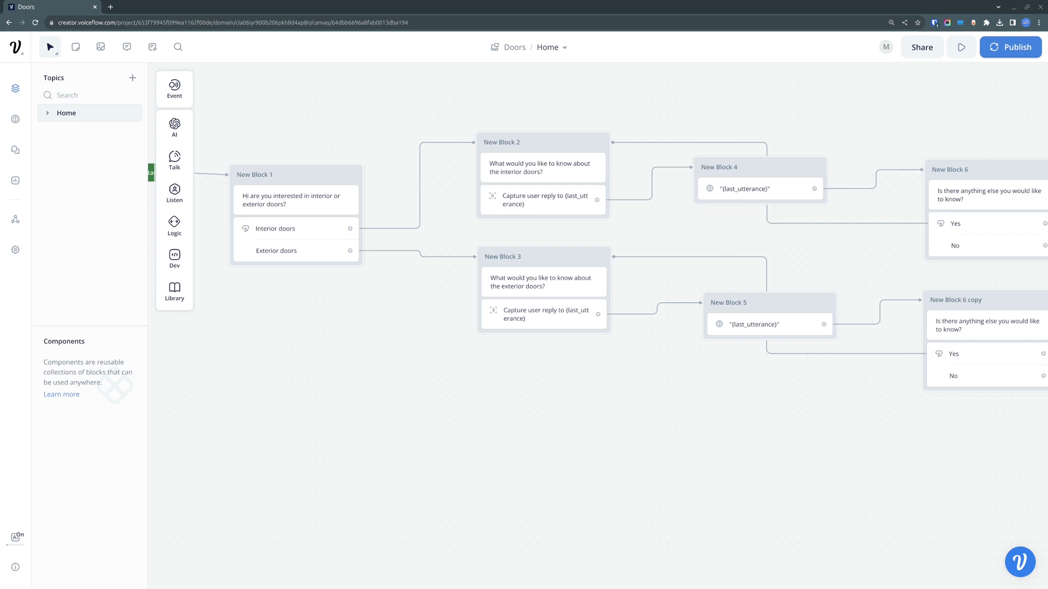
Switch to the PDF viewer and skim interior-doors.pdf and exterior-doors.pdf side by side, comparing their introductions and door type sections.
{"action": "key", "text": "alt+Tab"}
{"action": "key", "text": "alt+Tab"}
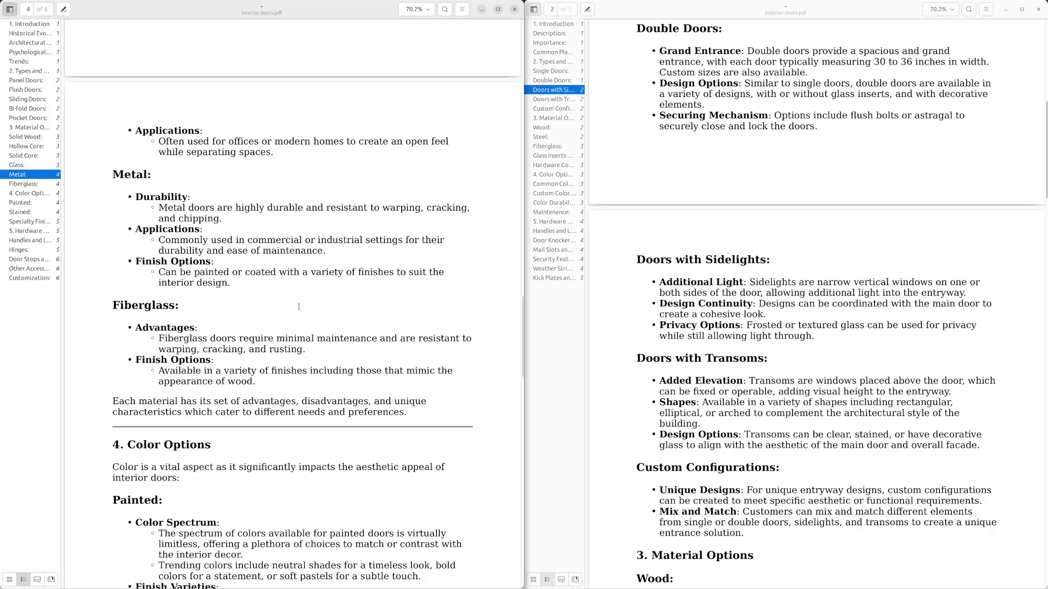
{"action": "scroll", "coordinate": [298, 306], "scroll_direction": "up", "scroll_amount": 15}
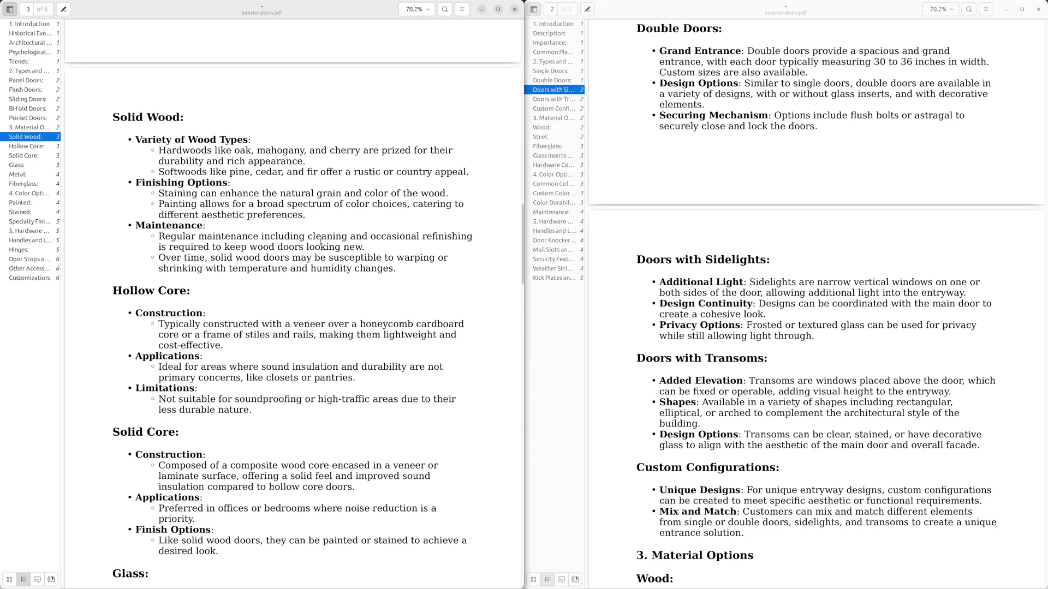
{"action": "scroll", "coordinate": [321, 240], "scroll_direction": "up", "scroll_amount": 20}
{"action": "scroll", "coordinate": [321, 242], "scroll_direction": "down", "scroll_amount": 5}
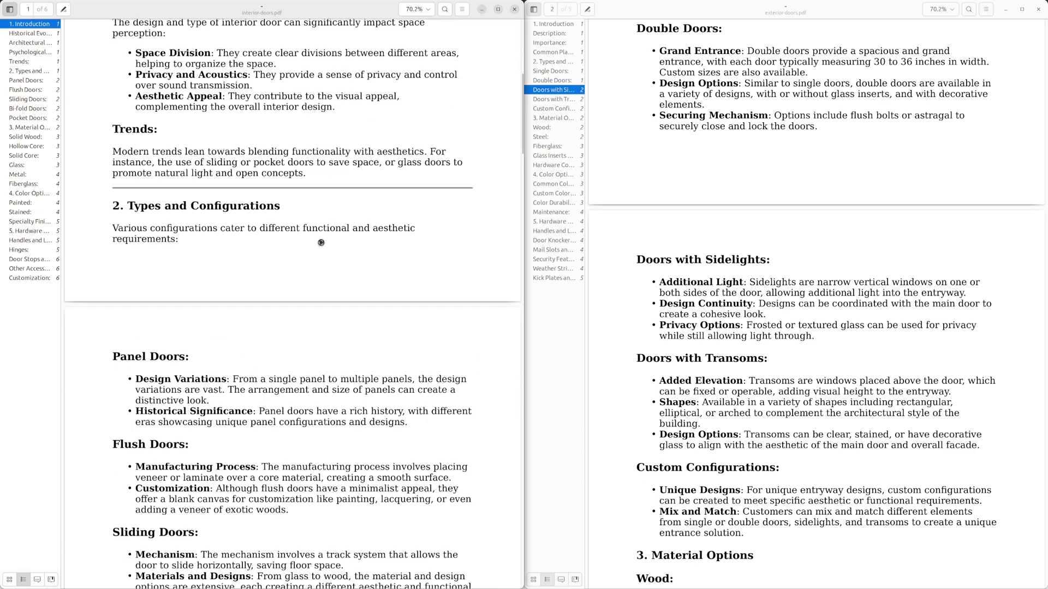
{"action": "scroll", "coordinate": [321, 243], "scroll_direction": "down", "scroll_amount": 5}
{"action": "scroll", "coordinate": [782, 289], "scroll_direction": "up", "scroll_amount": 12}
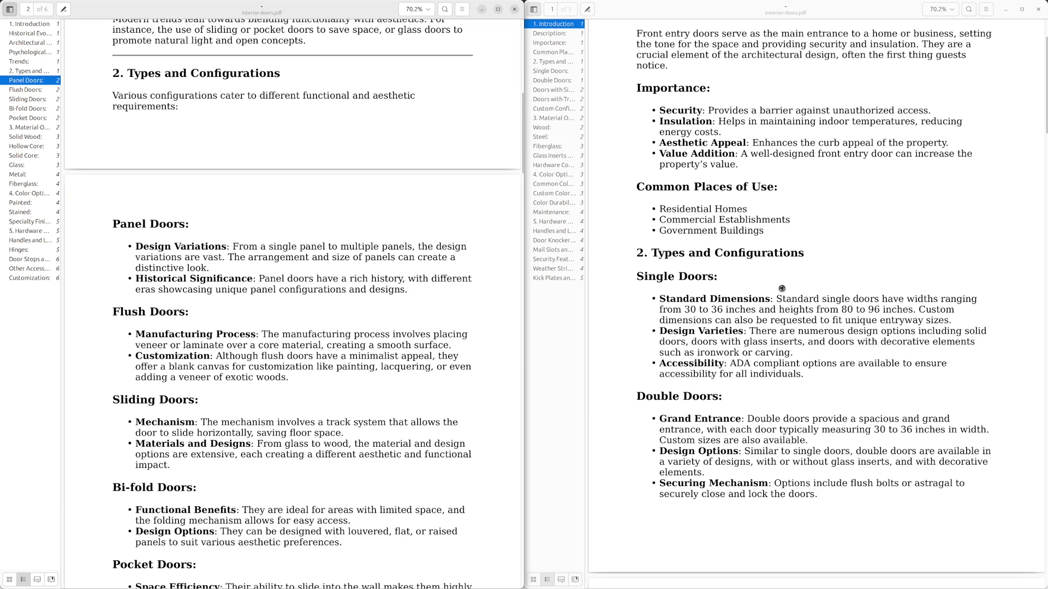
{"action": "scroll", "coordinate": [781, 288], "scroll_direction": "down", "scroll_amount": 12}
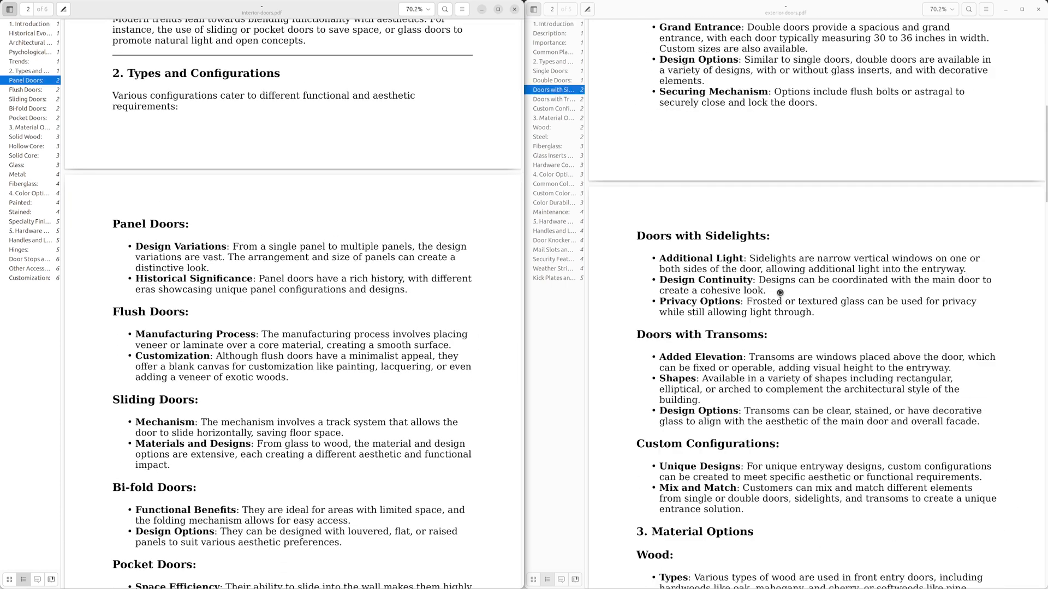
{"action": "scroll", "coordinate": [780, 292], "scroll_direction": "up", "scroll_amount": 12}
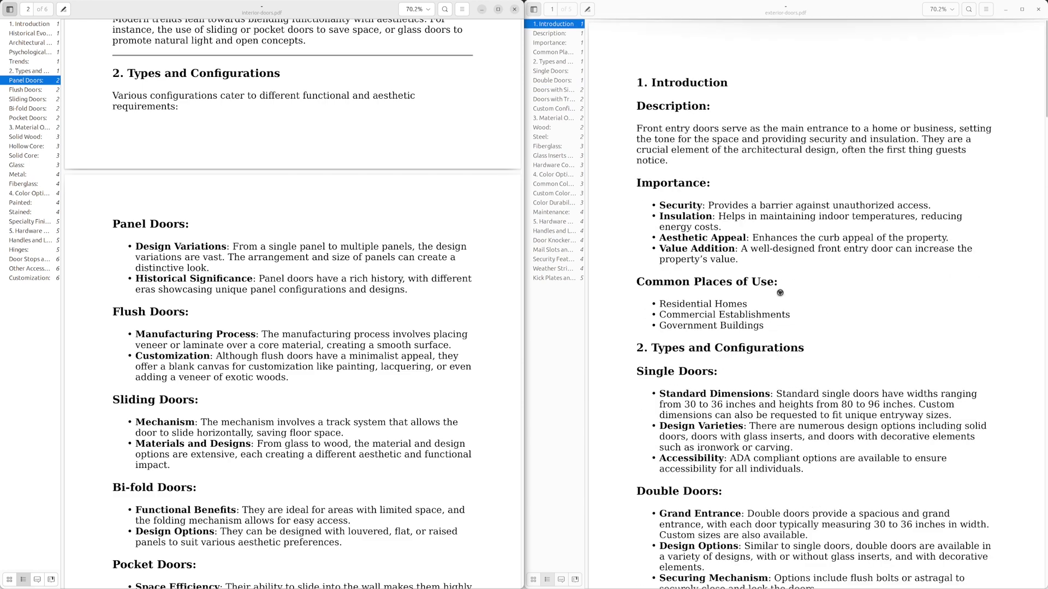
{"action": "scroll", "coordinate": [780, 292], "scroll_direction": "down", "scroll_amount": 5}
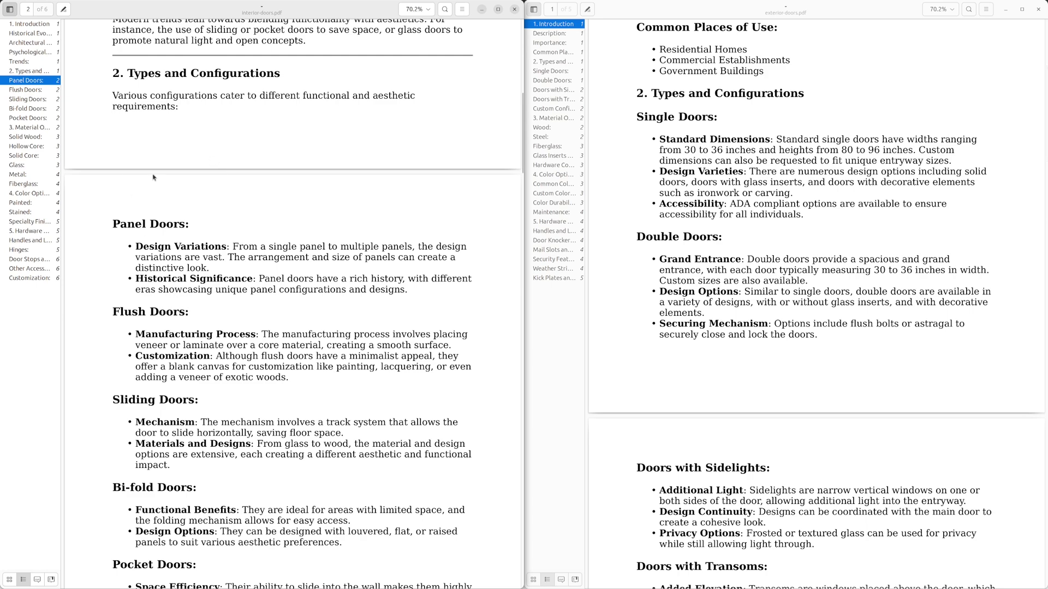
Read the Types and Configurations section of interior-doors.pdf, highlighting its door types from Panel Doors to Pocket Doors.
{"action": "scroll", "coordinate": [114, 226], "scroll_direction": "up", "scroll_amount": 10}
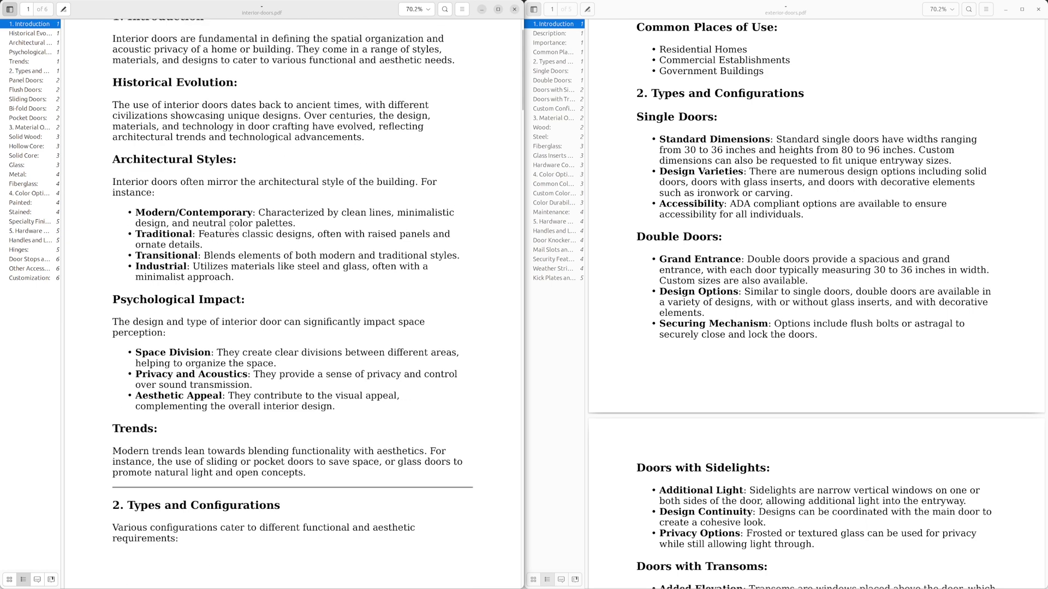
{"action": "scroll", "coordinate": [230, 226], "scroll_direction": "down", "scroll_amount": 10}
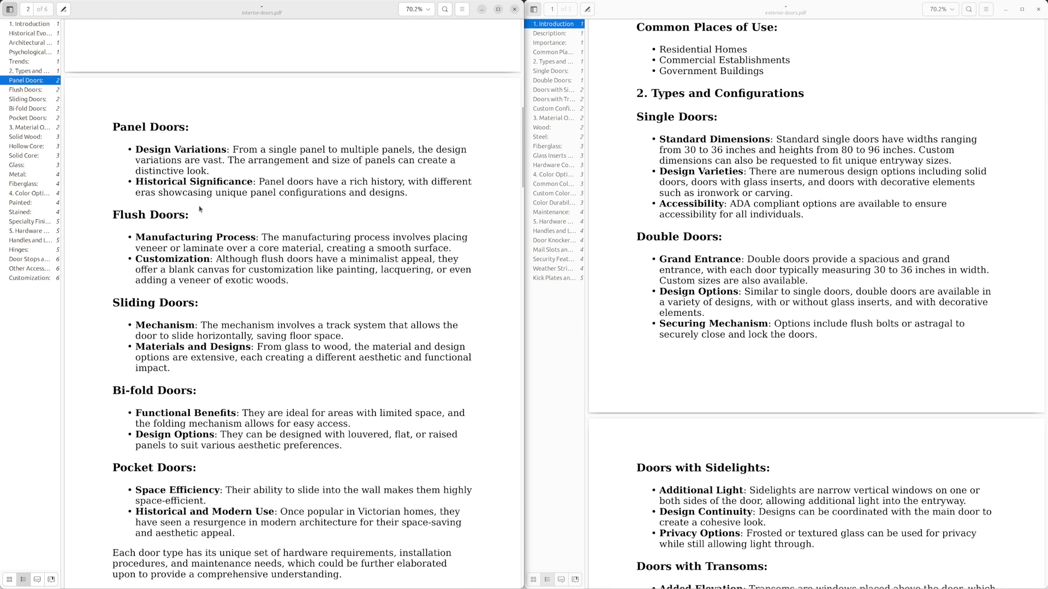
{"action": "left_click_drag", "start_coordinate": [113, 127], "coordinate": [232, 151]}
{"action": "left_click_drag", "start_coordinate": [112, 219], "coordinate": [237, 222]}
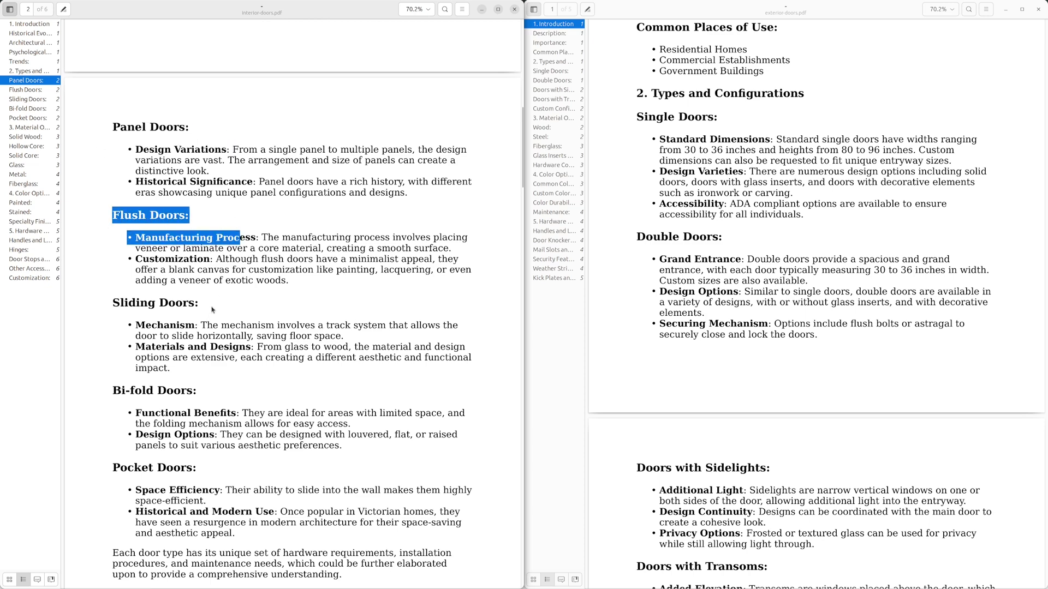
{"action": "left_click_drag", "start_coordinate": [209, 489], "coordinate": [280, 488]}
{"action": "left_click", "coordinate": [278, 479]}
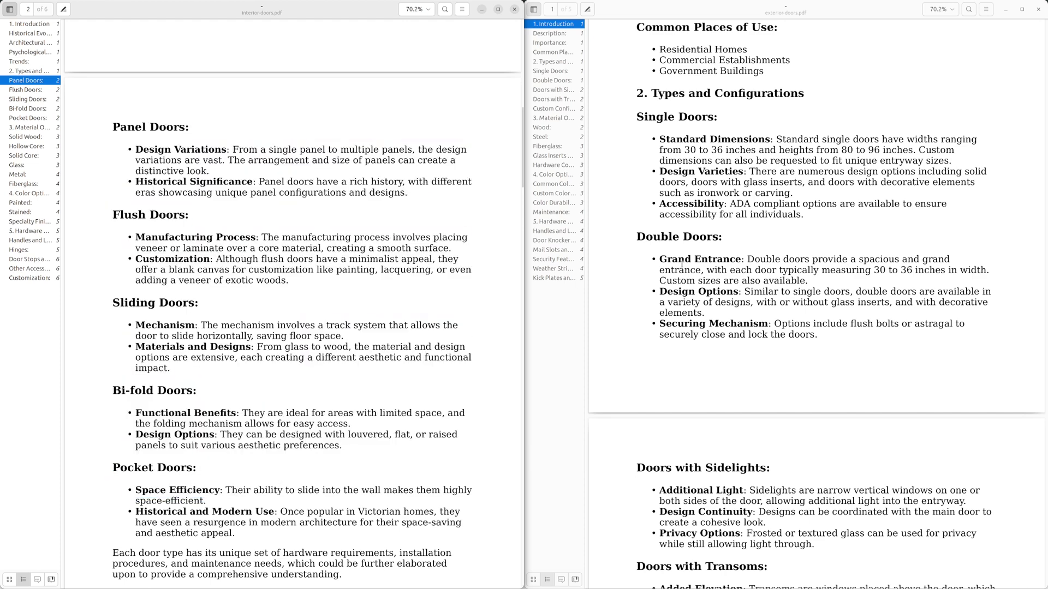
Read the Types and Configurations section of exterior-doors.pdf, highlighting the text from Single Doors through Doors with Sidelights.
{"action": "left_click", "coordinate": [838, 269]}
{"action": "scroll", "coordinate": [838, 269], "scroll_direction": "up", "scroll_amount": 3}
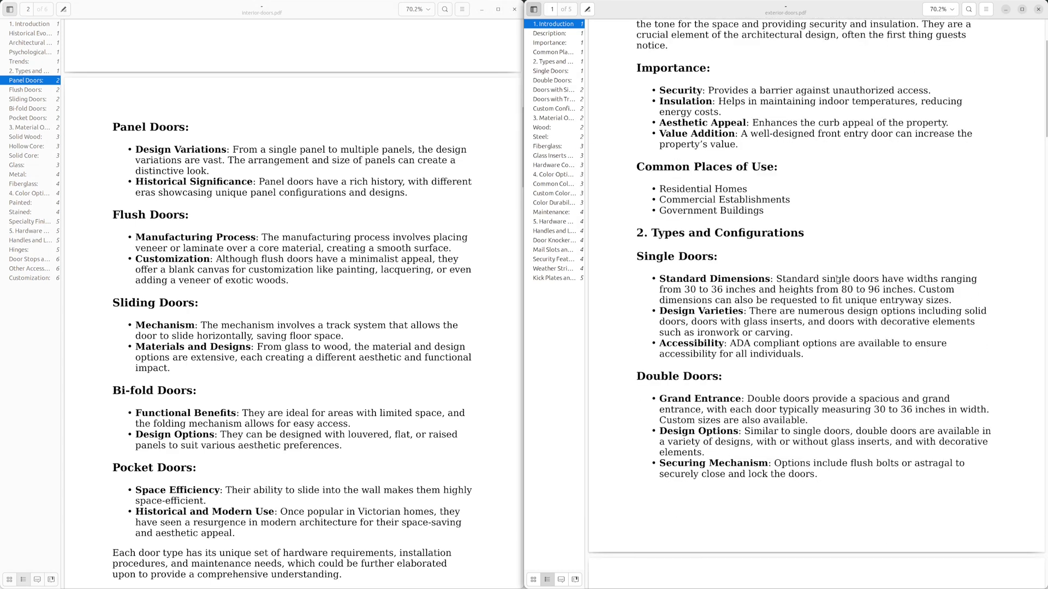
{"action": "scroll", "coordinate": [781, 183], "scroll_direction": "down", "scroll_amount": 3}
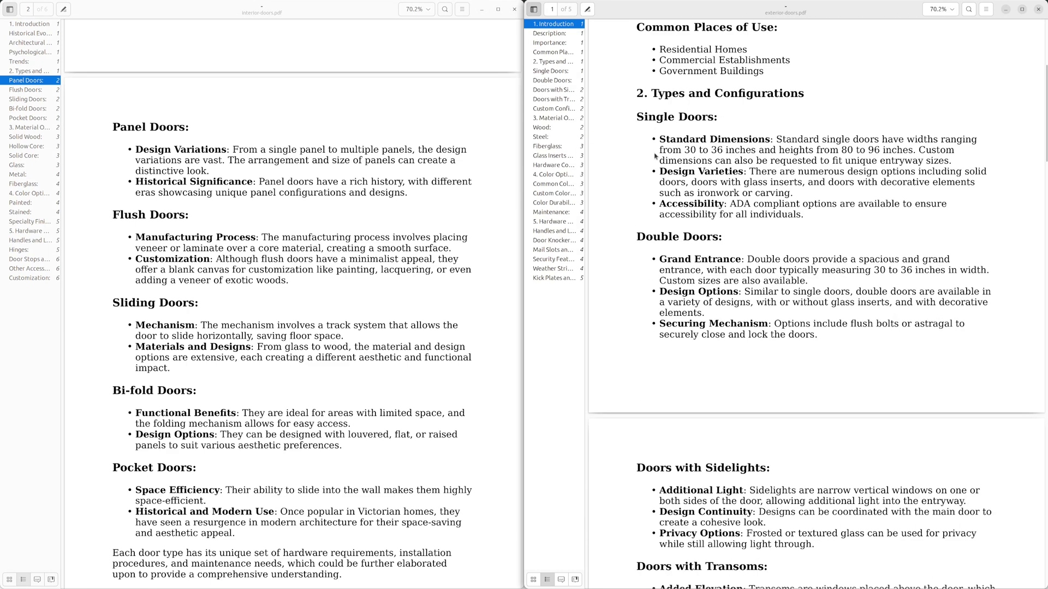
{"action": "left_click_drag", "start_coordinate": [638, 117], "coordinate": [794, 325]}
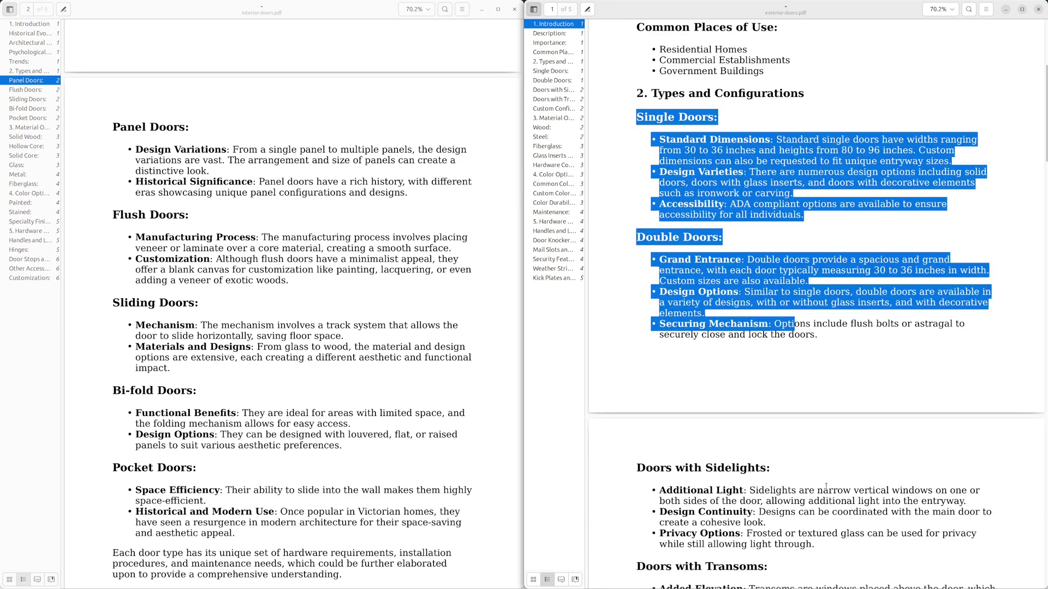
{"action": "left_click_drag", "start_coordinate": [834, 546], "coordinate": [832, 538]}
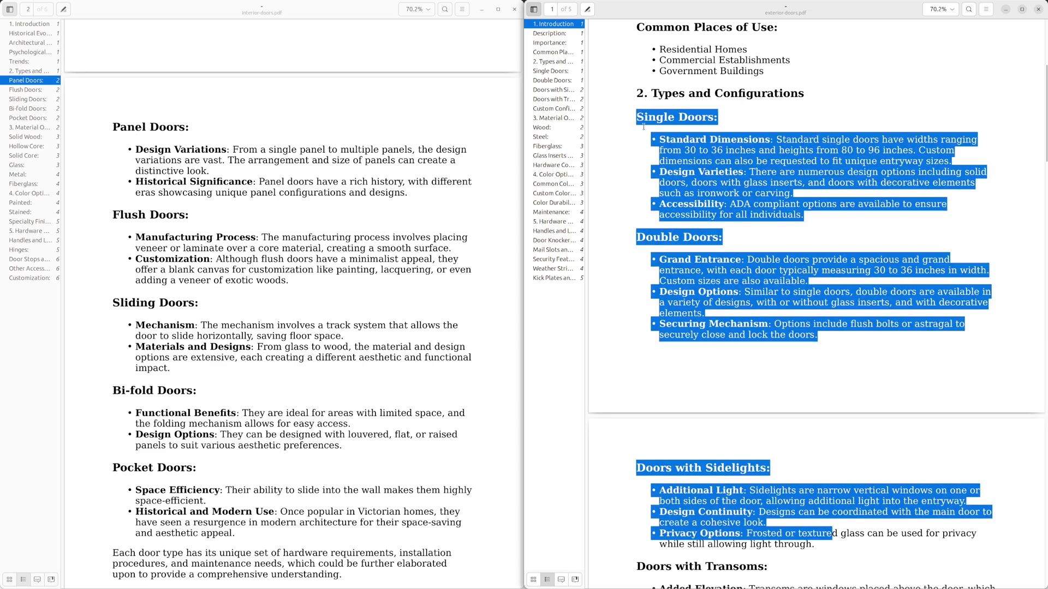
{"action": "left_click", "coordinate": [806, 239]}
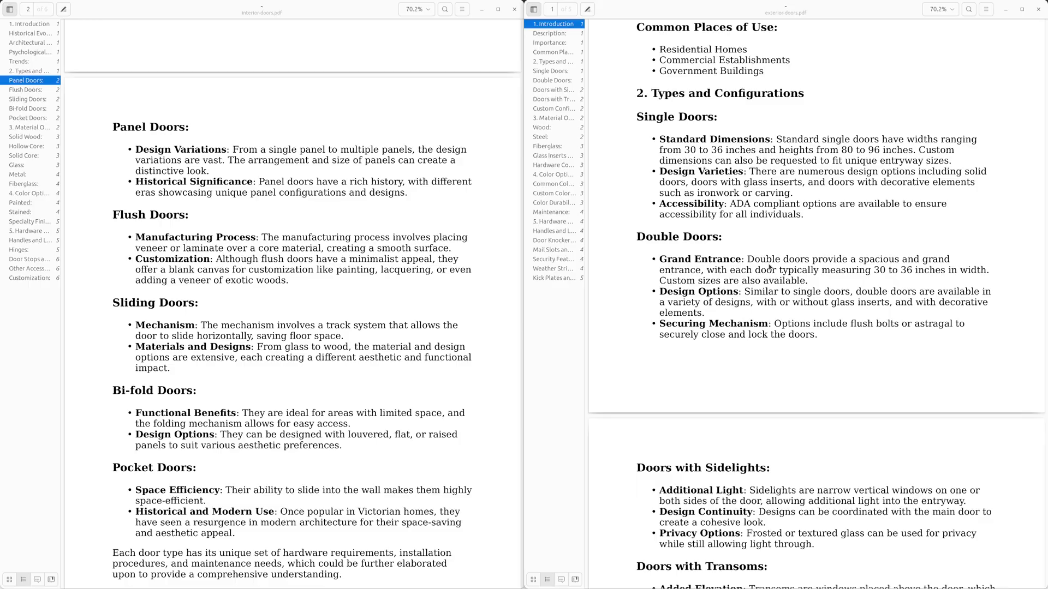
Switch back to Voiceflow, check the data source of New Block 4's Response AI step, and open the Knowledge Base.
{"action": "key", "text": "alt+Tab"}
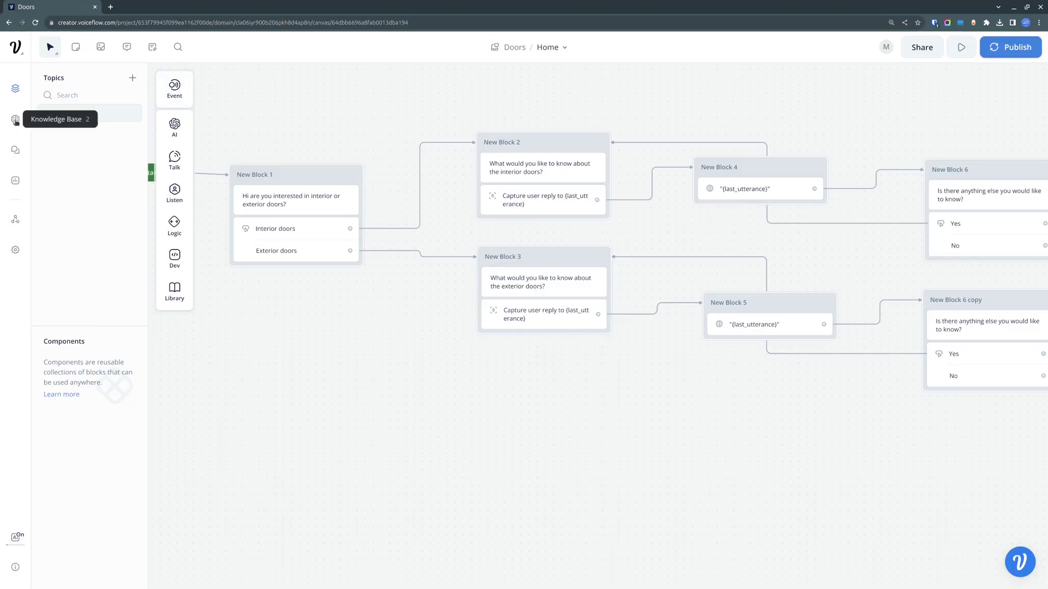
{"action": "left_click", "coordinate": [783, 189]}
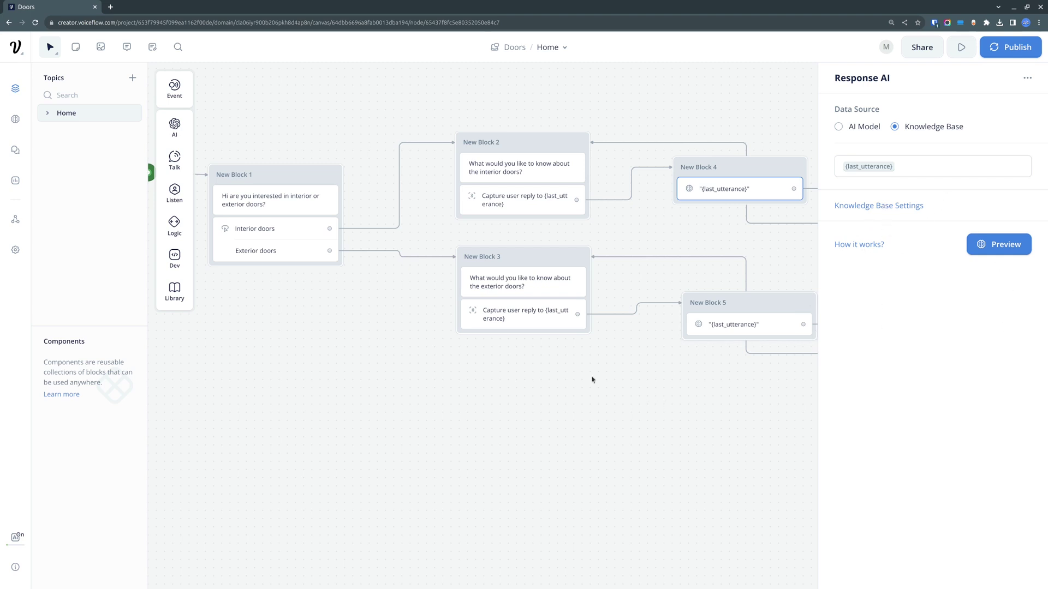
{"action": "left_click", "coordinate": [13, 119]}
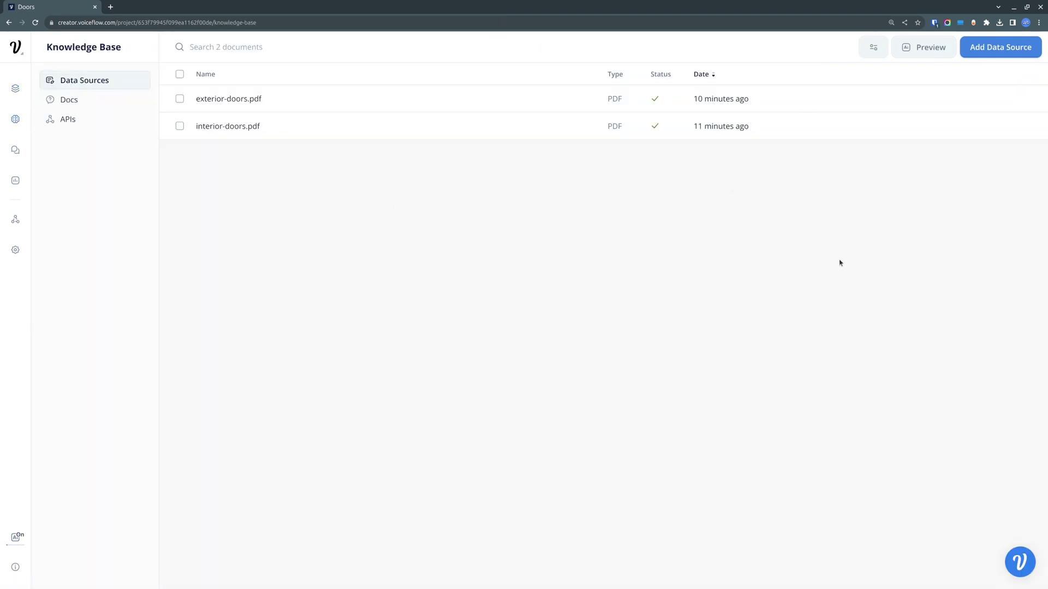
Preview the knowledge base by asking "What types of doors you have?".
{"action": "left_click", "coordinate": [926, 49]}
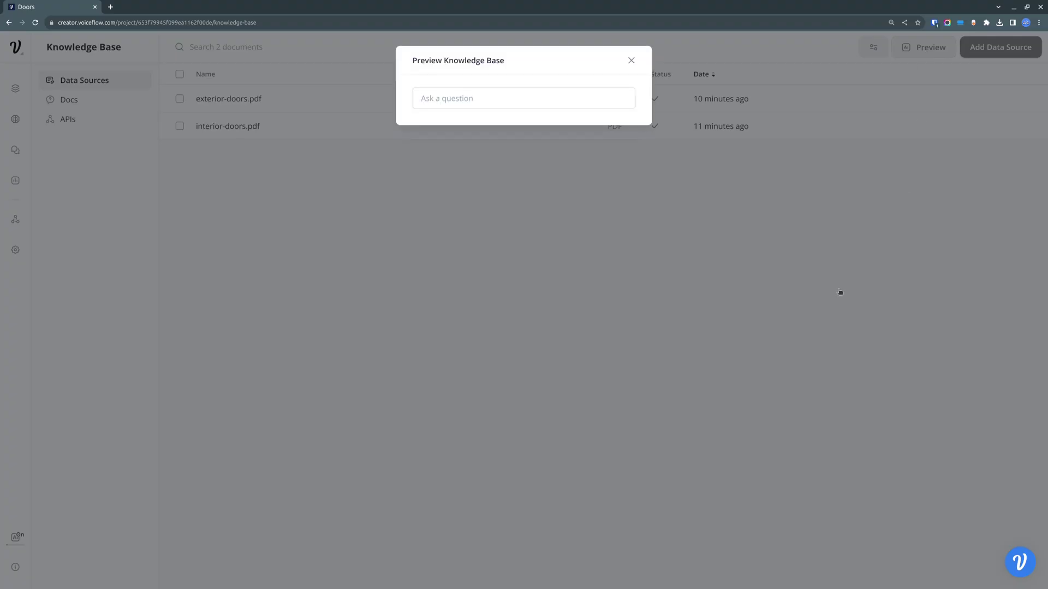
{"action": "left_click", "coordinate": [505, 98]}
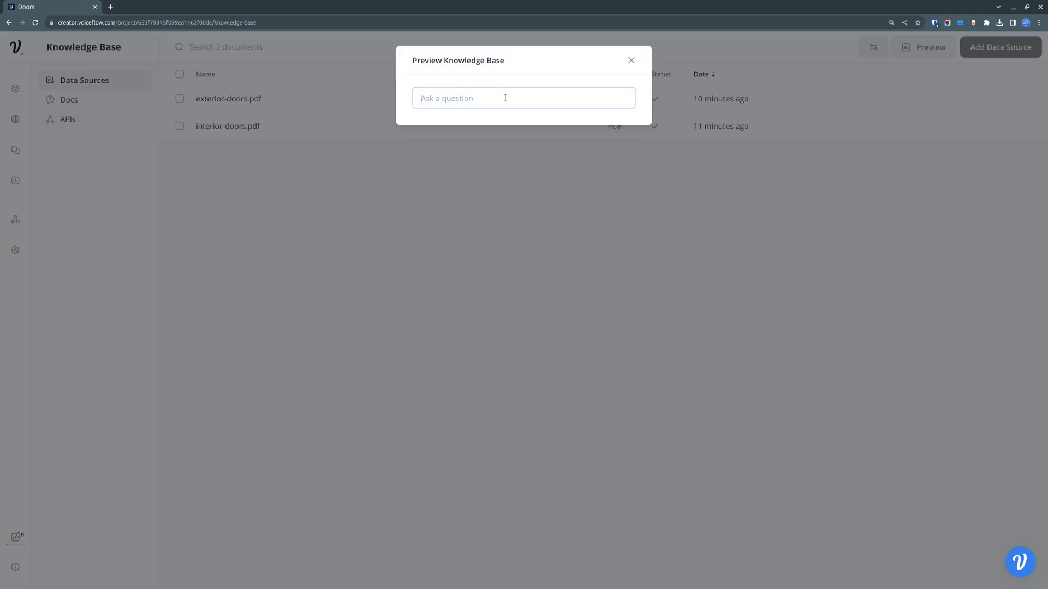
{"action": "type", "text": "Whaty type"}
{"action": "key", "text": "BackSpace"}
{"action": "key", "text": "BackSpace"}
{"action": "key", "text": "BackSpace"}
{"action": "key", "text": "BackSpace"}
{"action": "key", "text": "BackSpace"}
{"action": "key", "text": "BackSpace"}
{"action": "key", "text": "BackSpace"}
{"action": "key", "text": "BackSpace"}
{"action": "type", "text": "t types of doors you have?"}
{"action": "key", "text": "Return"}
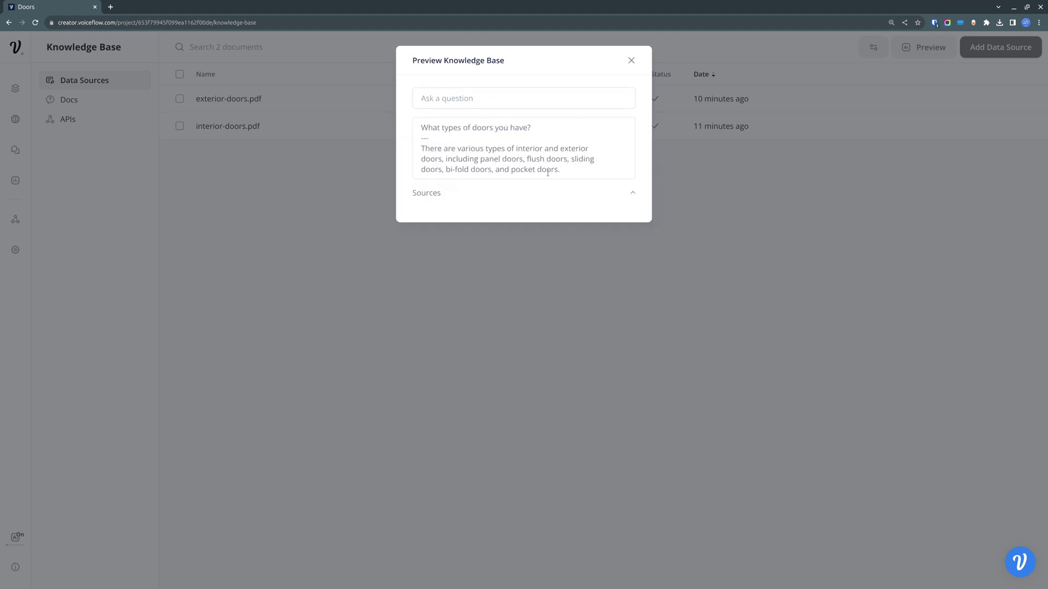
Expand the preview answer's sources and examine which PDF each retrieved passage comes from.
{"action": "left_click", "coordinate": [634, 194]}
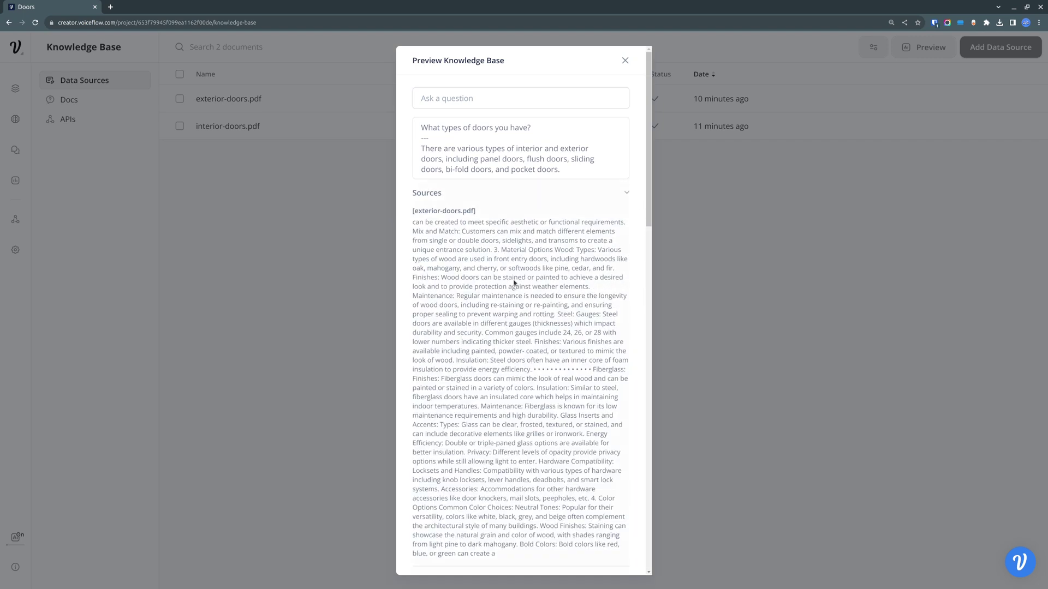
{"action": "left_click_drag", "start_coordinate": [418, 212], "coordinate": [474, 217]}
{"action": "scroll", "coordinate": [498, 289], "scroll_direction": "down", "scroll_amount": 5}
{"action": "left_click_drag", "start_coordinate": [424, 300], "coordinate": [493, 279]}
{"action": "scroll", "coordinate": [474, 298], "scroll_direction": "down", "scroll_amount": 7}
{"action": "scroll", "coordinate": [453, 289], "scroll_direction": "down", "scroll_amount": 7}
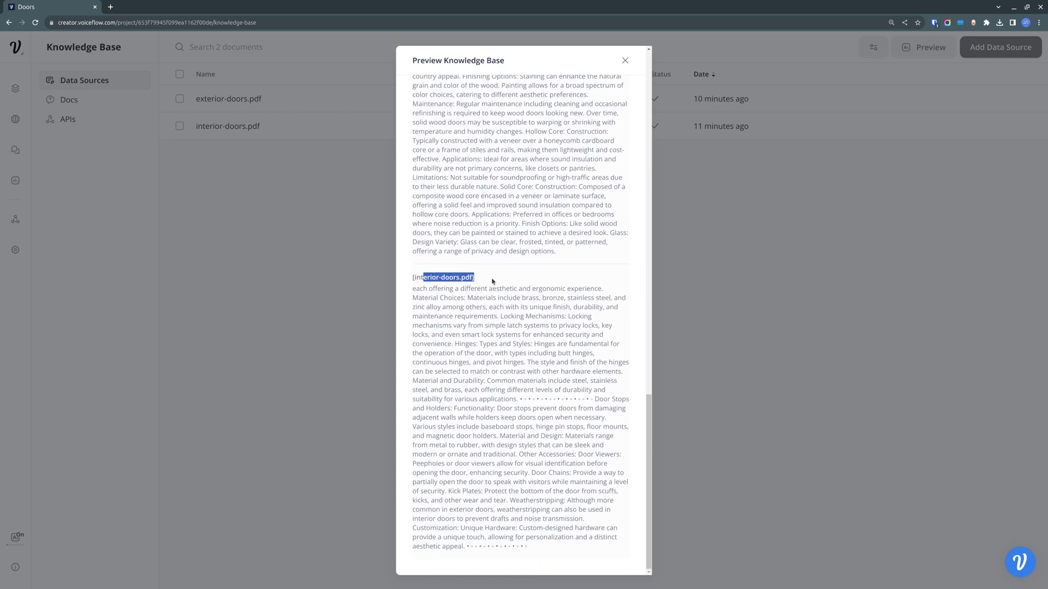
{"action": "scroll", "coordinate": [542, 339], "scroll_direction": "up", "scroll_amount": 20}
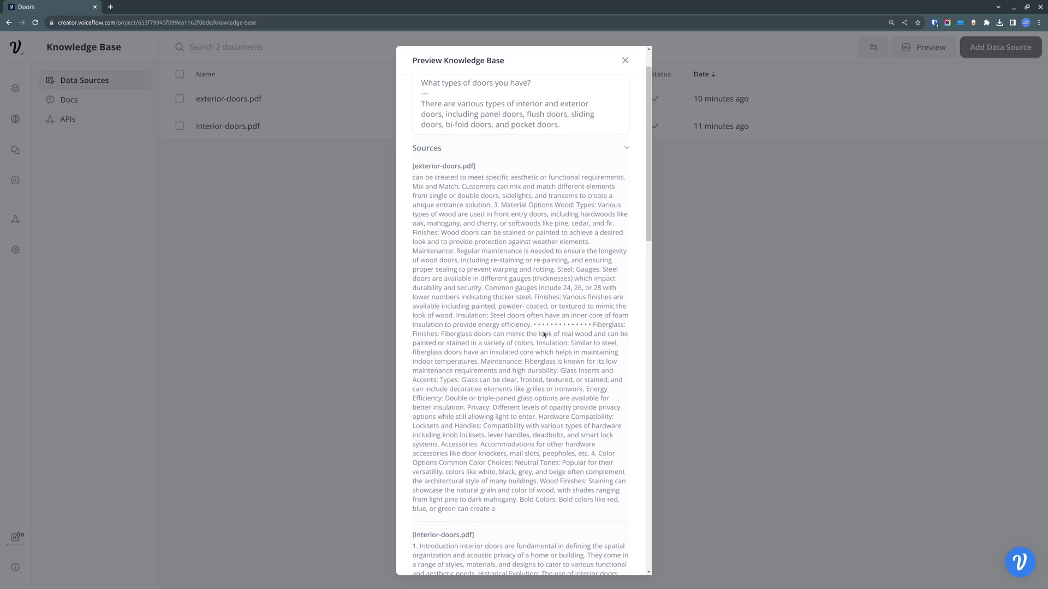
Review the preview's retrieved passages, highlight the question and answer about door types, and close the preview.
{"action": "scroll", "coordinate": [543, 337], "scroll_direction": "down", "scroll_amount": 20}
{"action": "scroll", "coordinate": [545, 334], "scroll_direction": "up", "scroll_amount": 15}
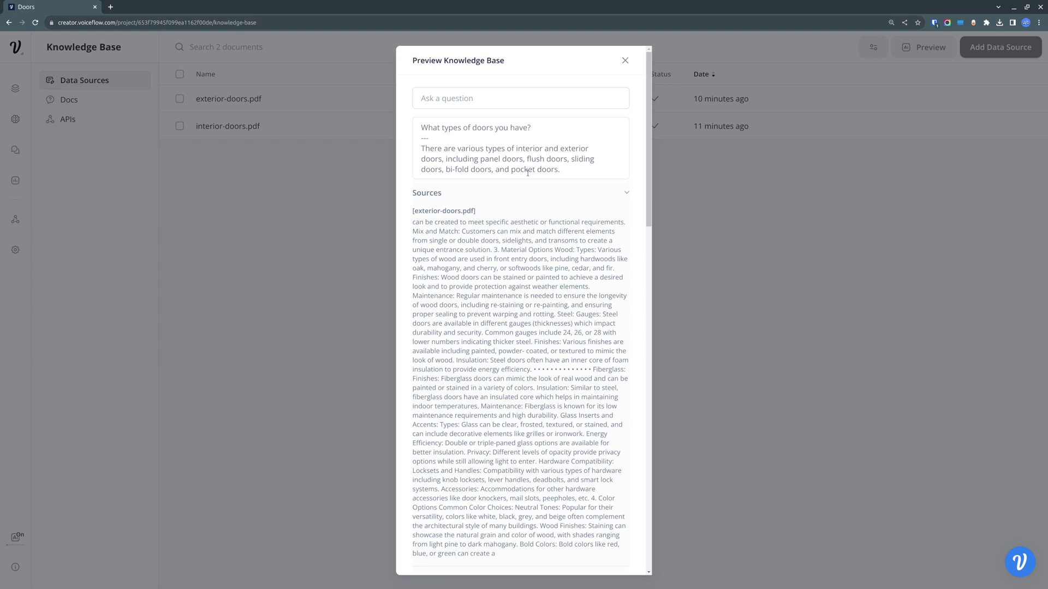
{"action": "left_click_drag", "start_coordinate": [557, 169], "coordinate": [420, 134]}
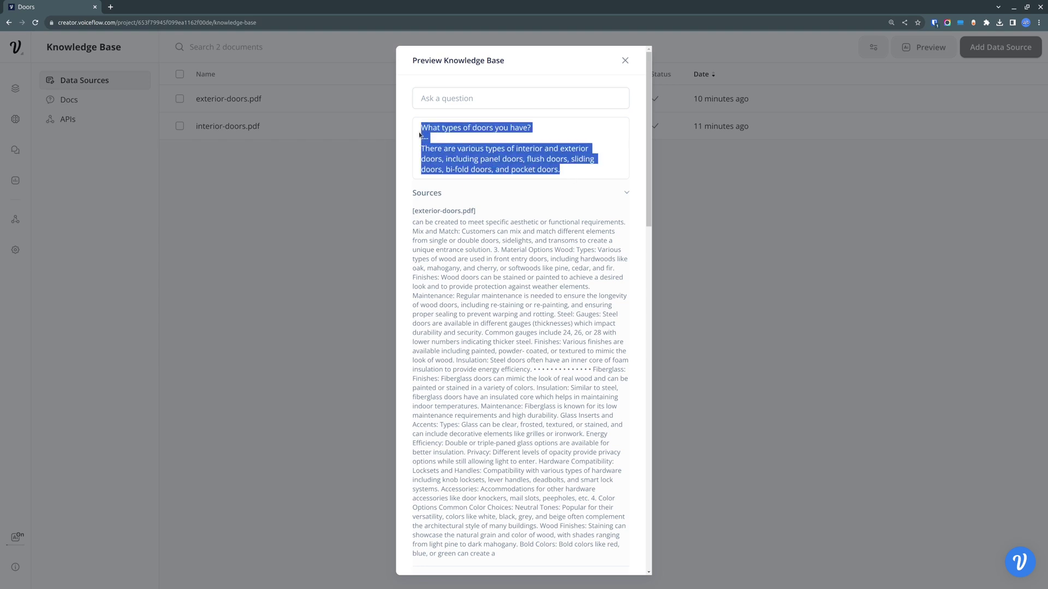
{"action": "left_click", "coordinate": [265, 270]}
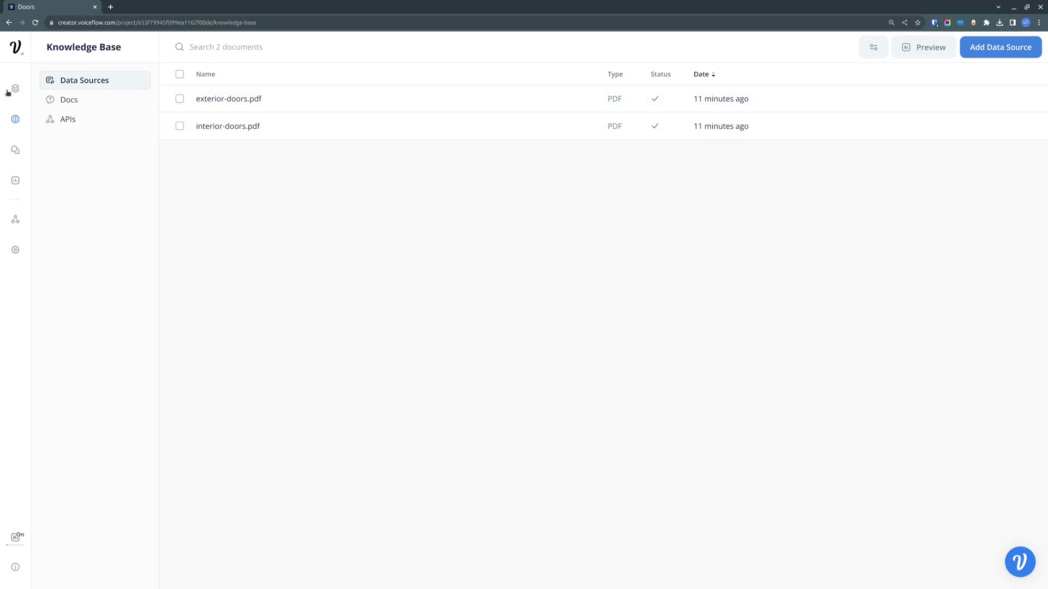
Examine the models offered in the Knowledge Base Settings, trying Claude Instant 1.2, and leave the settings without saving.
{"action": "left_click", "coordinate": [22, 95]}
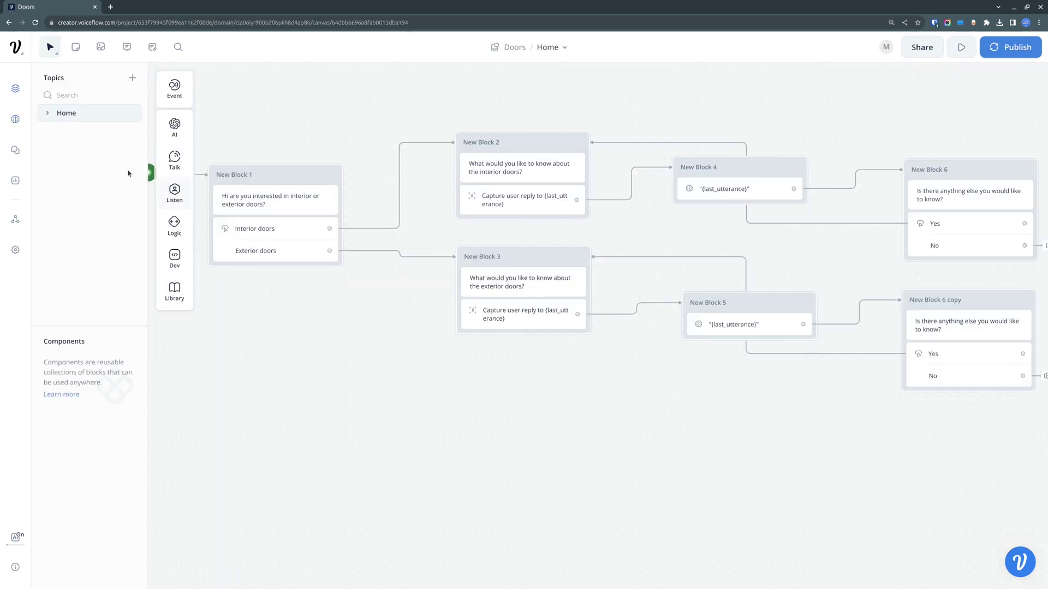
{"action": "left_click", "coordinate": [15, 119]}
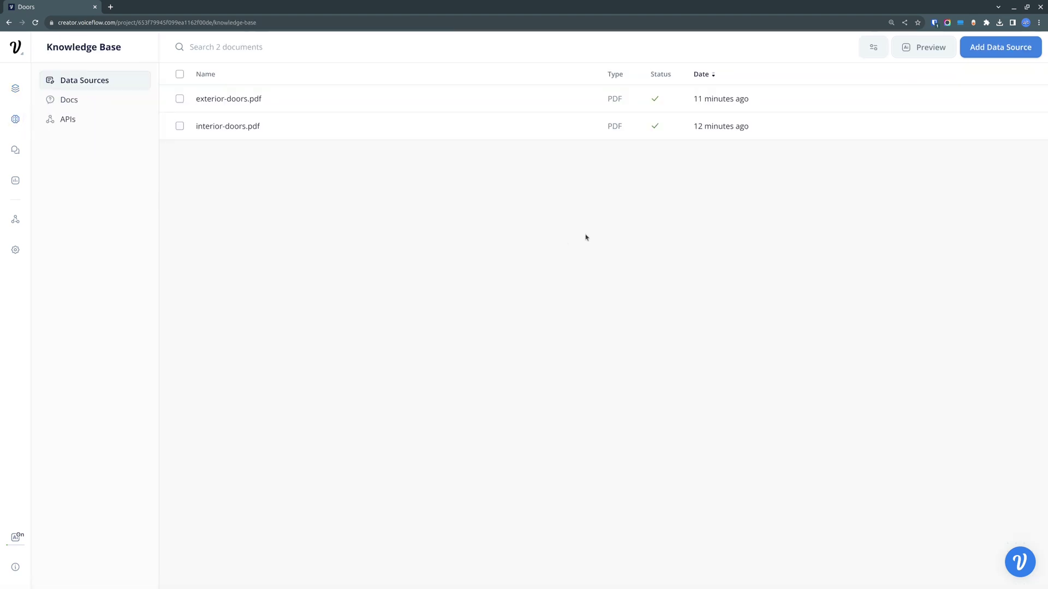
{"action": "left_click", "coordinate": [873, 49]}
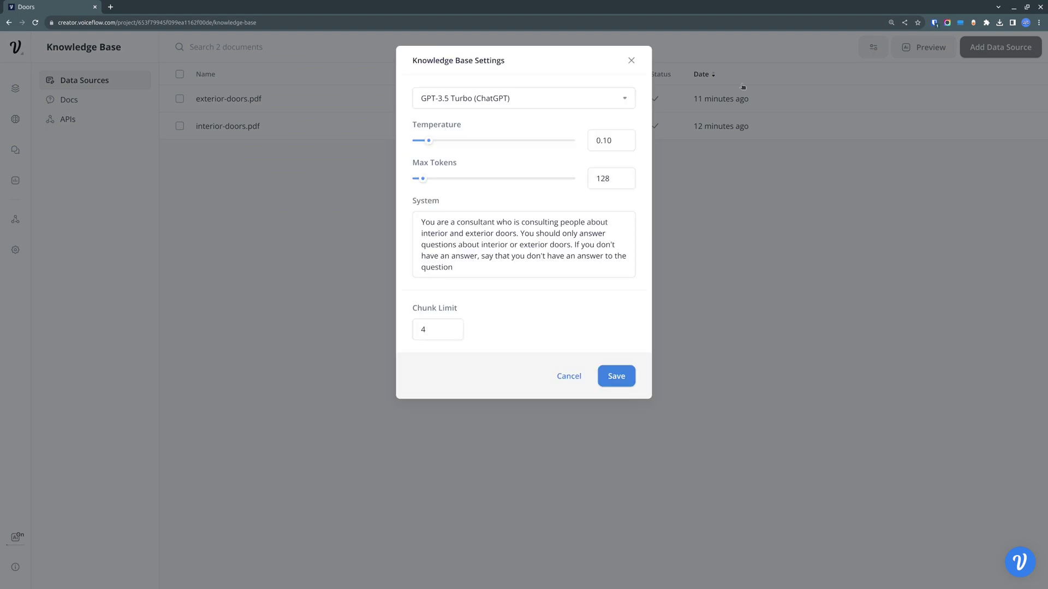
{"action": "left_click", "coordinate": [533, 97]}
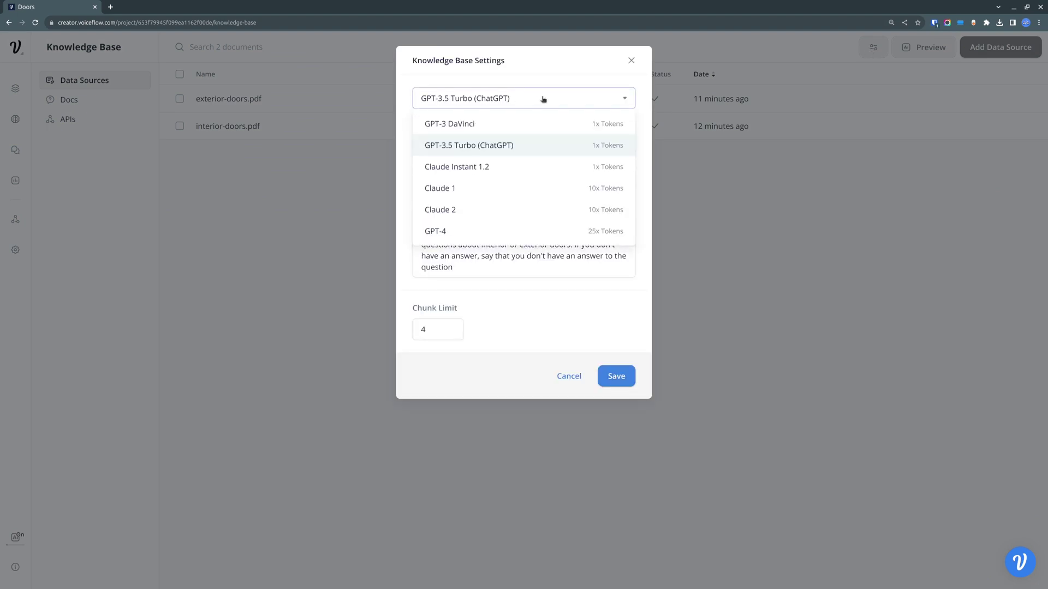
{"action": "left_click", "coordinate": [468, 172]}
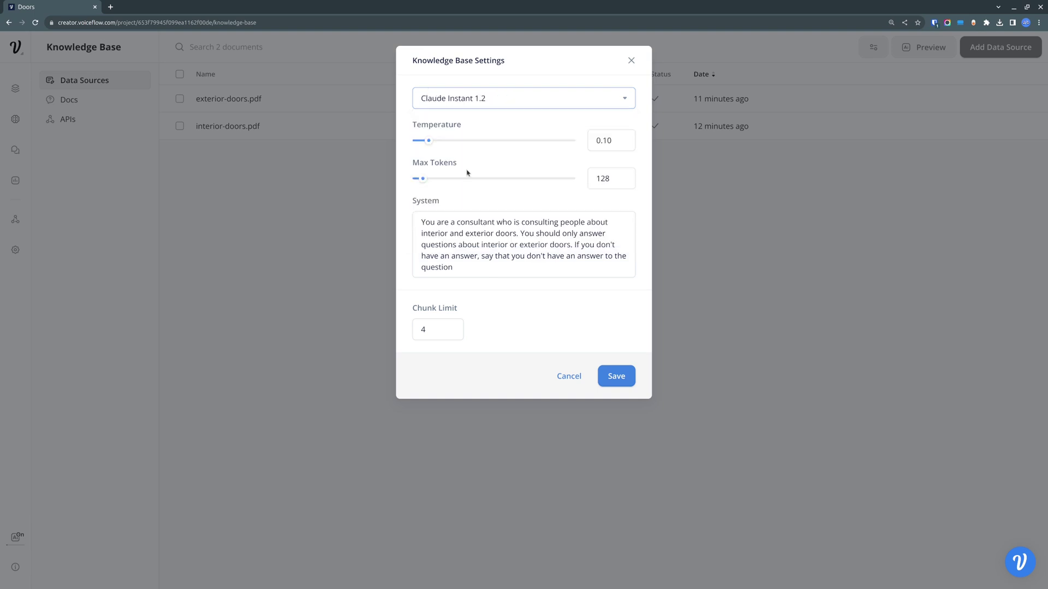
{"action": "left_click", "coordinate": [534, 98]}
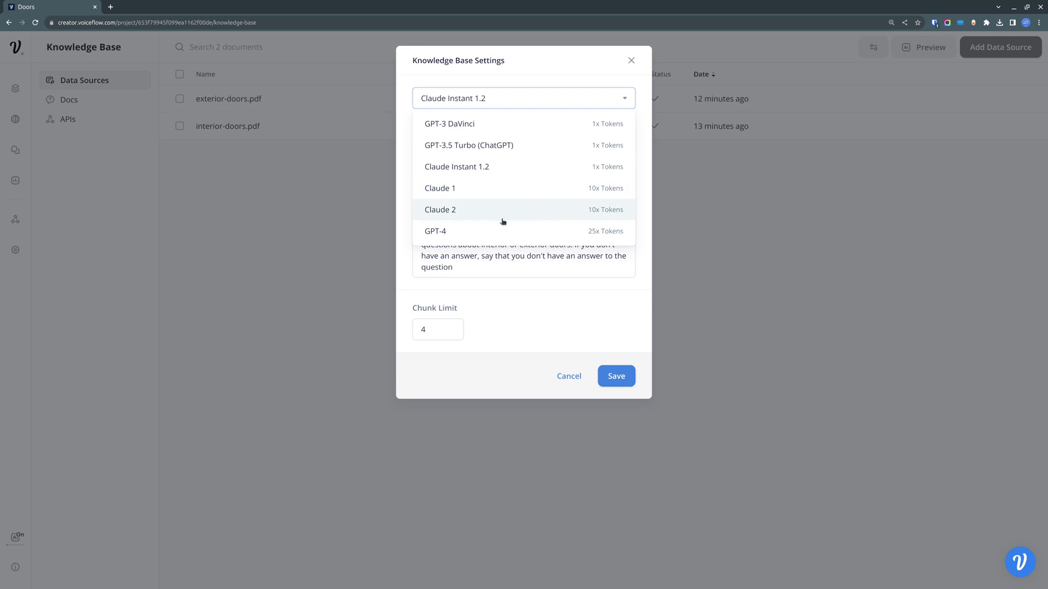
{"action": "left_click", "coordinate": [310, 224]}
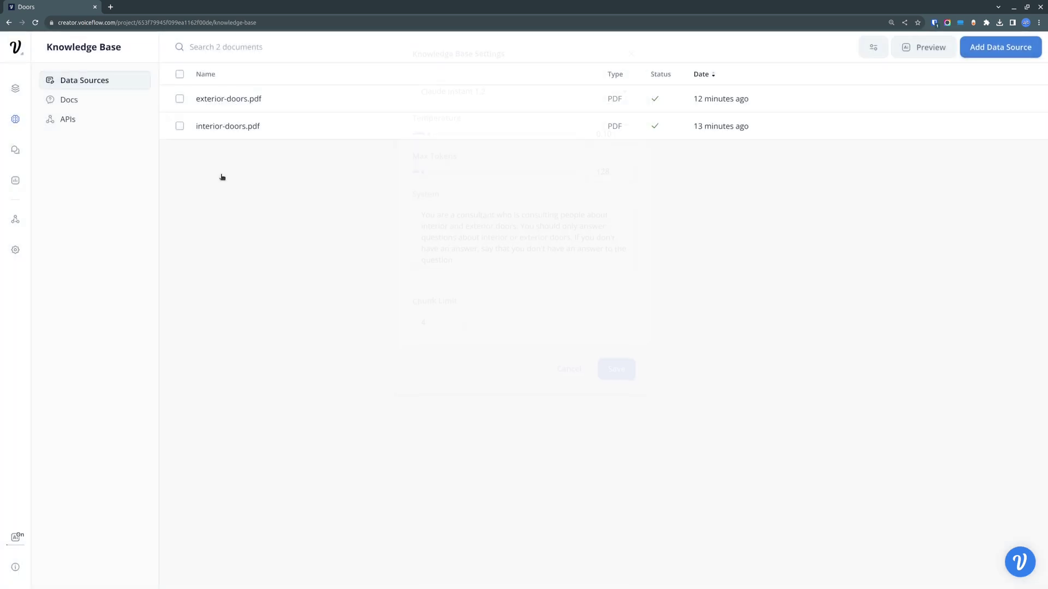
Return to the conversation flow and check the data source of New Block 4's Response AI step.
{"action": "left_click", "coordinate": [20, 95]}
{"action": "left_click_drag", "start_coordinate": [816, 447], "coordinate": [861, 475]}
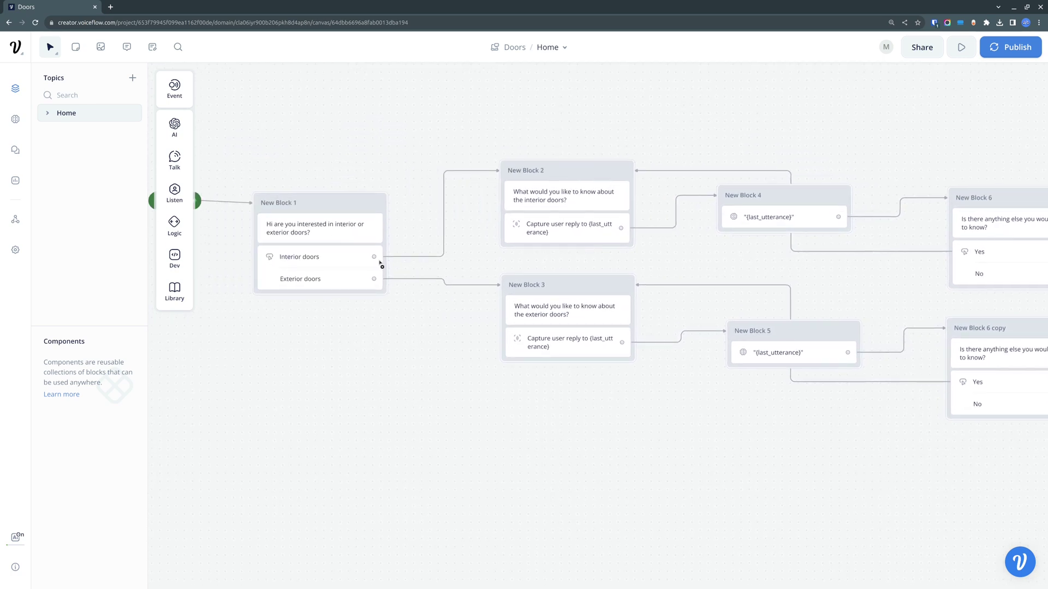
{"action": "left_click_drag", "start_coordinate": [699, 257], "coordinate": [509, 276]}
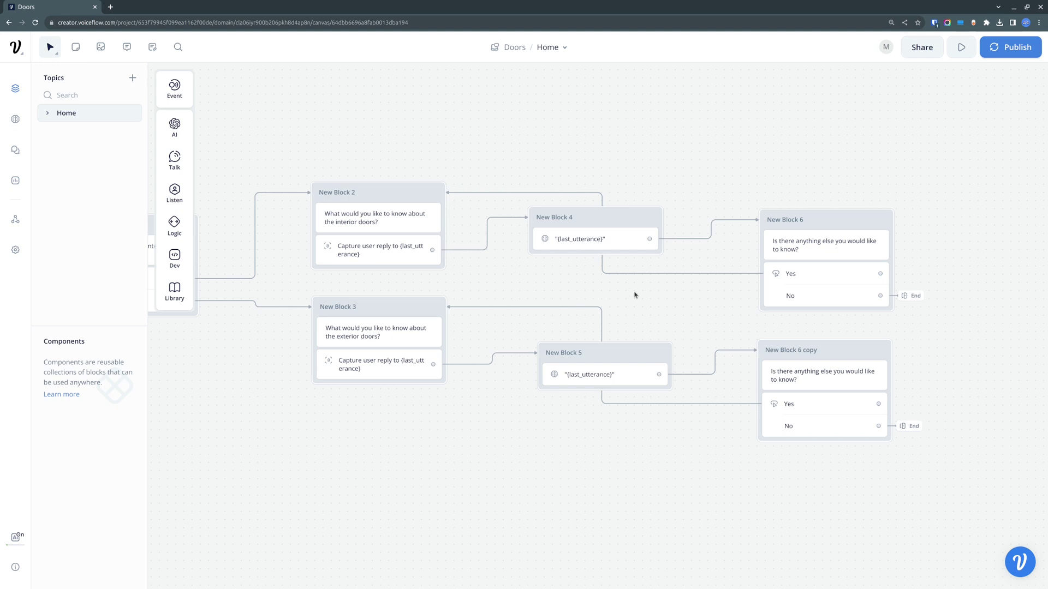
{"action": "left_click_drag", "start_coordinate": [556, 281], "coordinate": [524, 261]}
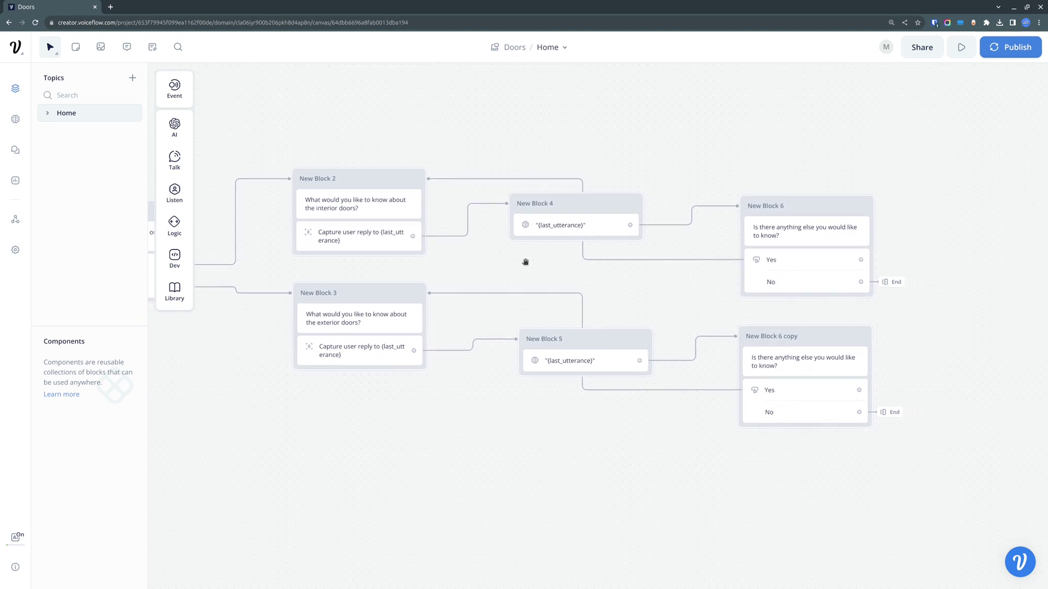
{"action": "left_click", "coordinate": [600, 230]}
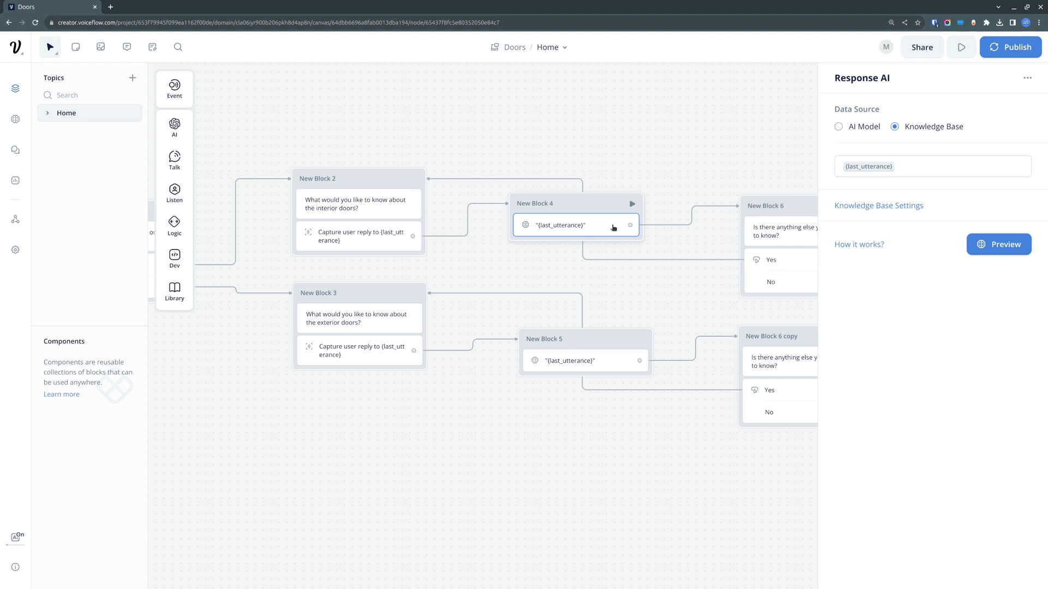
{"action": "left_click", "coordinate": [600, 242]}
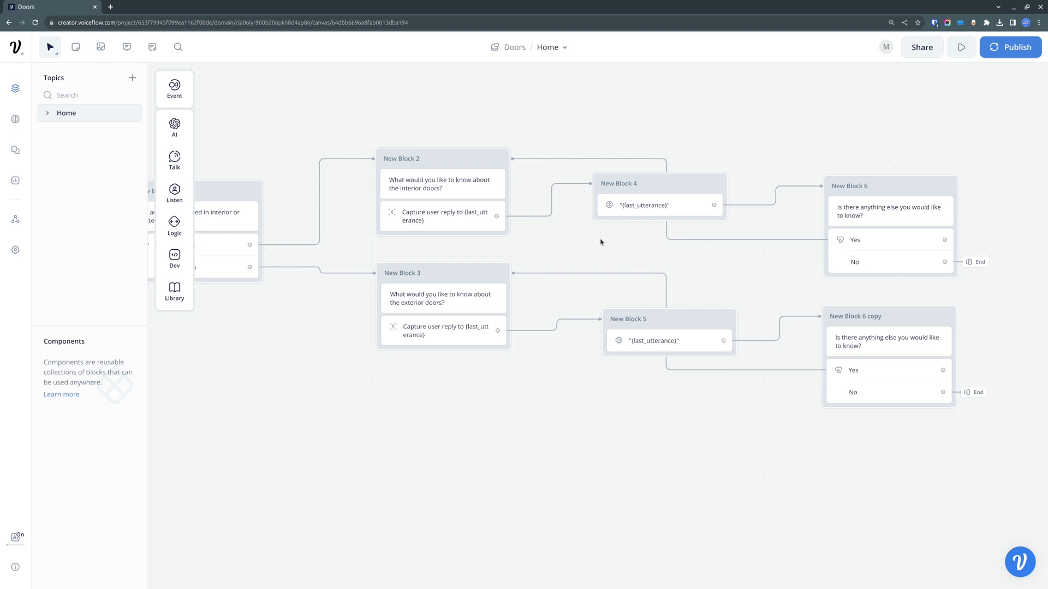
Look over the interior and exterior branches, check the PDFs in the Knowledge Base, and return to the flow.
{"action": "left_click_drag", "start_coordinate": [557, 254], "coordinate": [725, 244]}
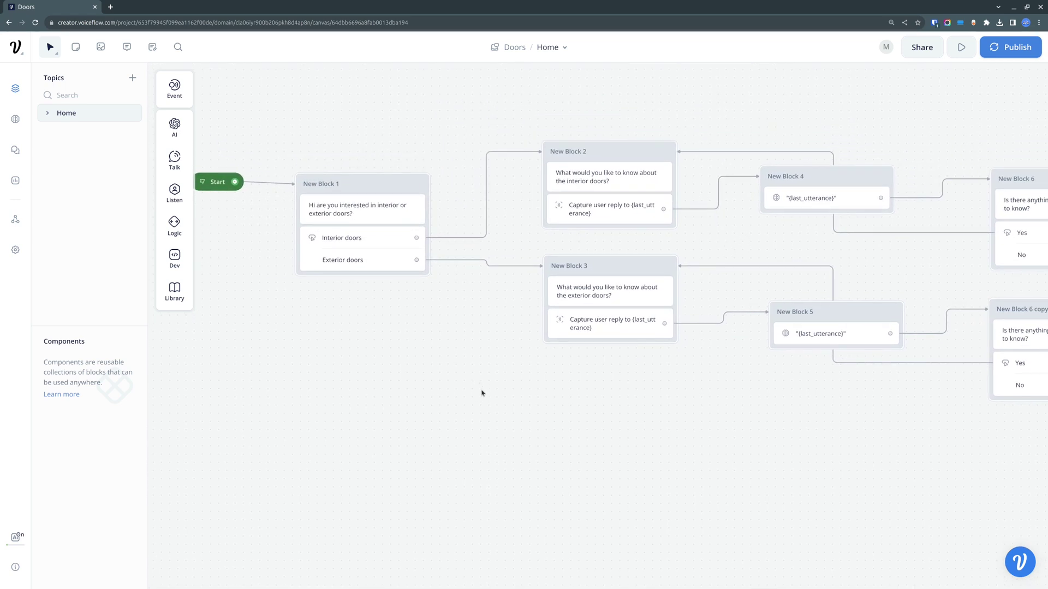
{"action": "left_click_drag", "start_coordinate": [482, 391], "coordinate": [462, 369]}
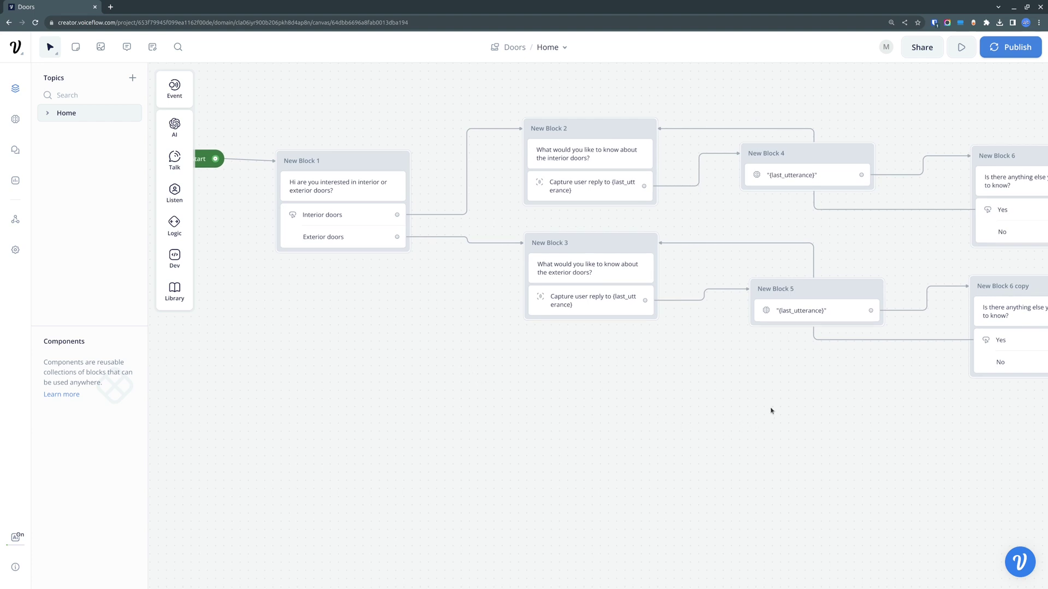
{"action": "left_click_drag", "start_coordinate": [772, 410], "coordinate": [719, 416]}
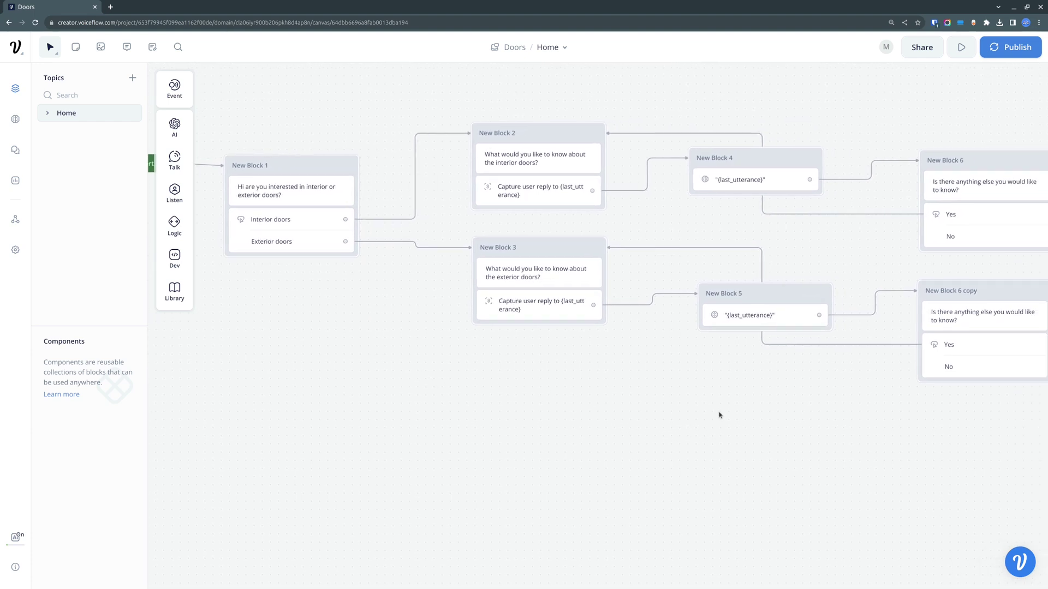
{"action": "left_click", "coordinate": [15, 122]}
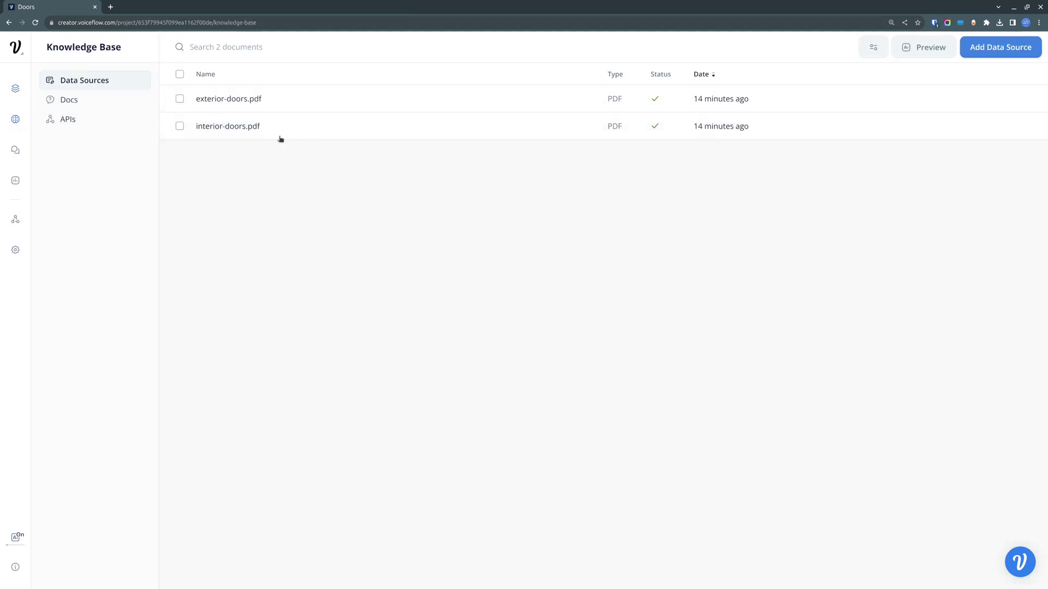
{"action": "left_click", "coordinate": [15, 88]}
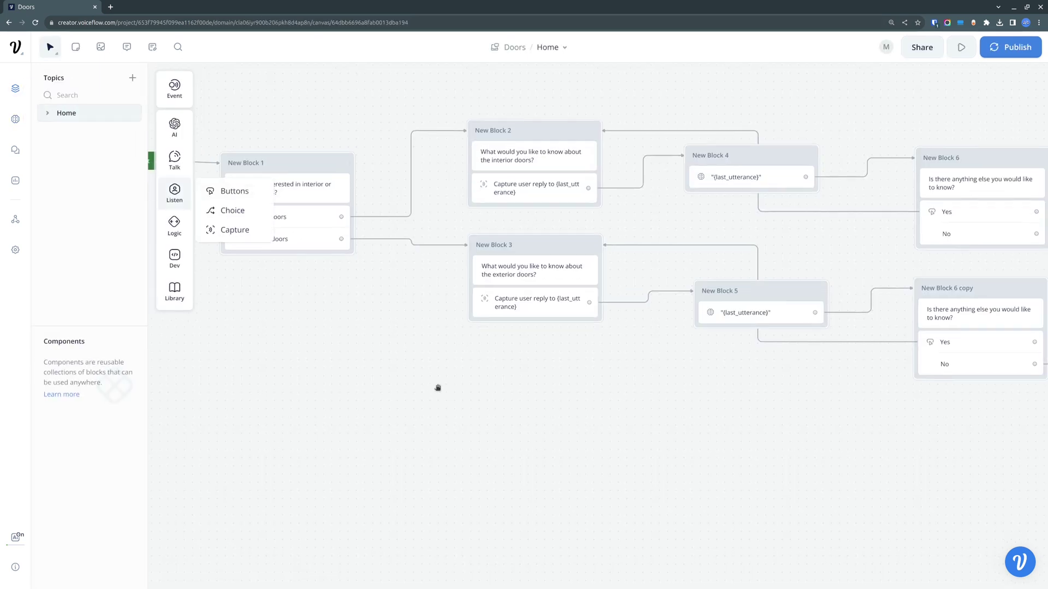
Examine the whole door flow, following both branches from New Block 1 to the "Is there anything else you would like to know?" blocks.
{"action": "left_click_drag", "start_coordinate": [437, 388], "coordinate": [377, 409]}
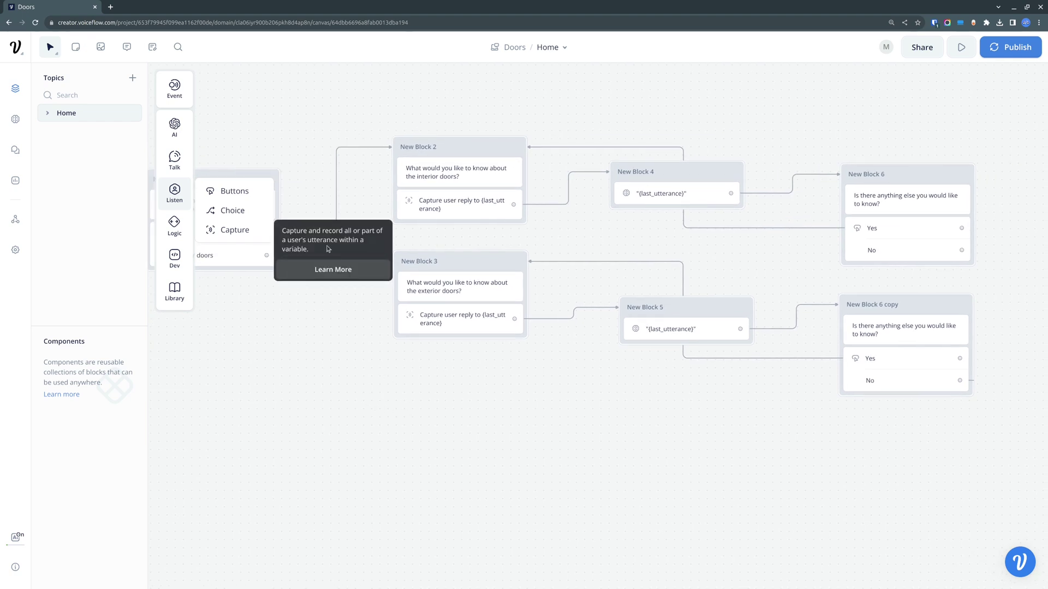
{"action": "left_click_drag", "start_coordinate": [343, 370], "coordinate": [380, 342]}
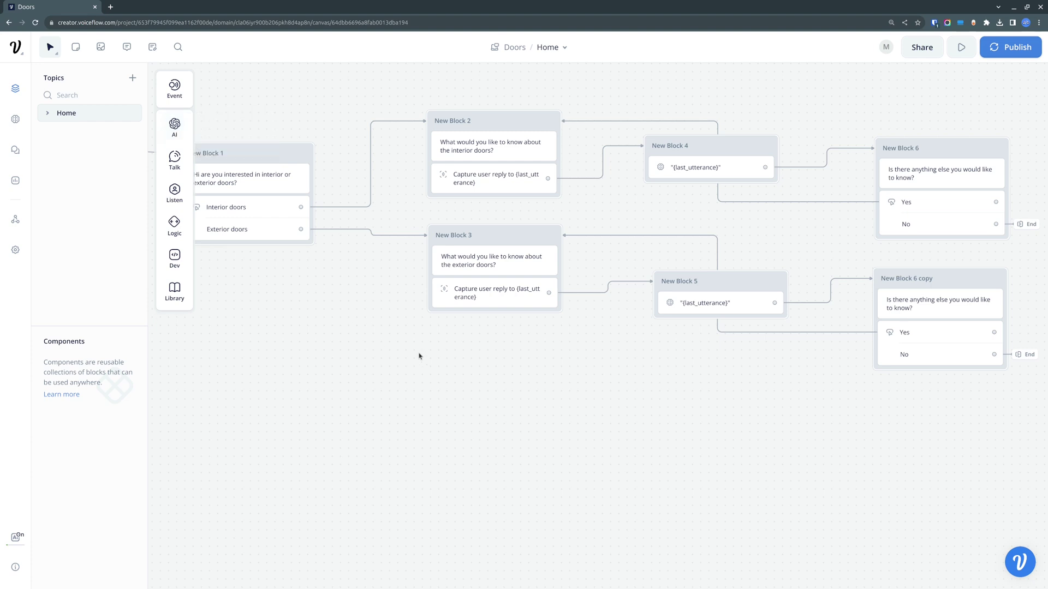
{"action": "left_click_drag", "start_coordinate": [579, 366], "coordinate": [550, 346]}
{"action": "scroll", "coordinate": [549, 348], "scroll_direction": "down", "scroll_amount": 2}
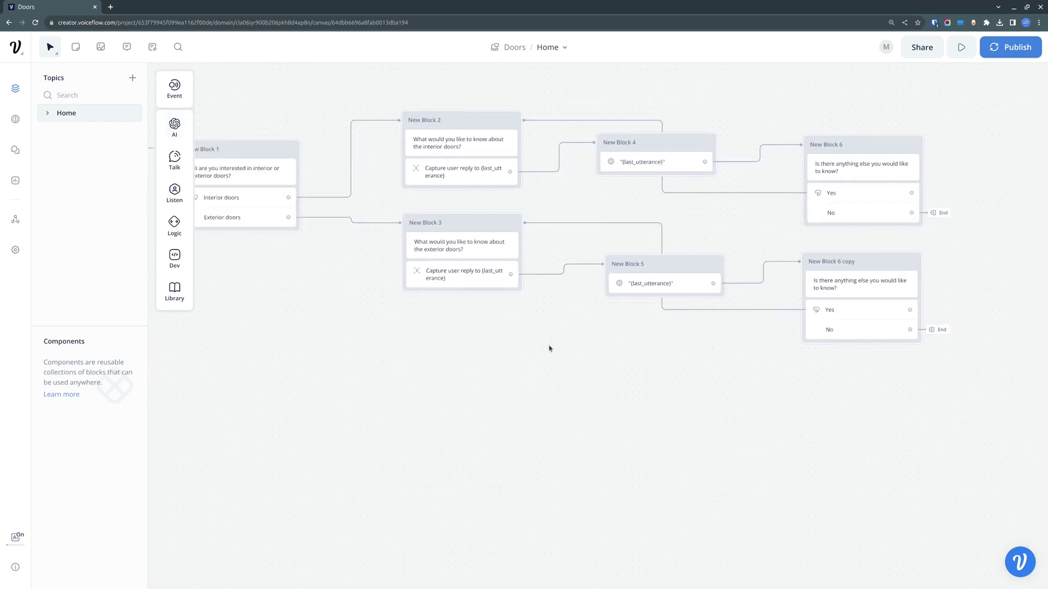
{"action": "mouse_move", "coordinate": [473, 356]}
{"action": "left_mouse_down"}
{"action": "mouse_move", "coordinate": [582, 404]}
{"action": "mouse_move", "coordinate": [489, 395]}
{"action": "mouse_move", "coordinate": [482, 372]}
{"action": "left_mouse_up"}
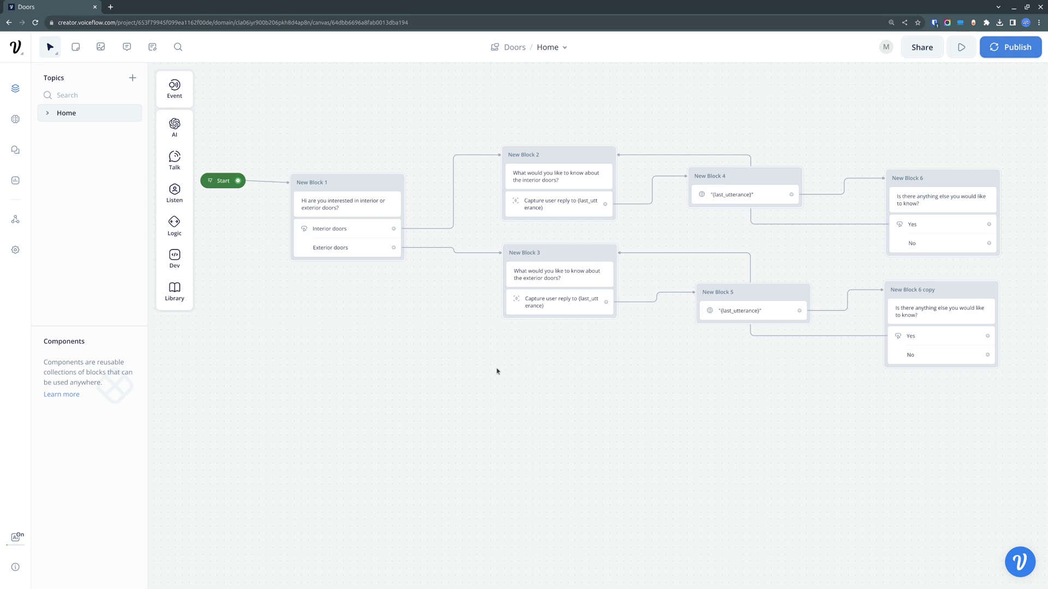
{"action": "mouse_move", "coordinate": [493, 374]}
{"action": "left_mouse_down"}
{"action": "mouse_move", "coordinate": [480, 353]}
{"action": "mouse_move", "coordinate": [489, 327]}
{"action": "mouse_move", "coordinate": [496, 356]}
{"action": "left_mouse_up"}
{"action": "mouse_move", "coordinate": [569, 351]}
{"action": "left_mouse_down"}
{"action": "mouse_move", "coordinate": [568, 381]}
{"action": "mouse_move", "coordinate": [575, 363]}
{"action": "left_mouse_up"}
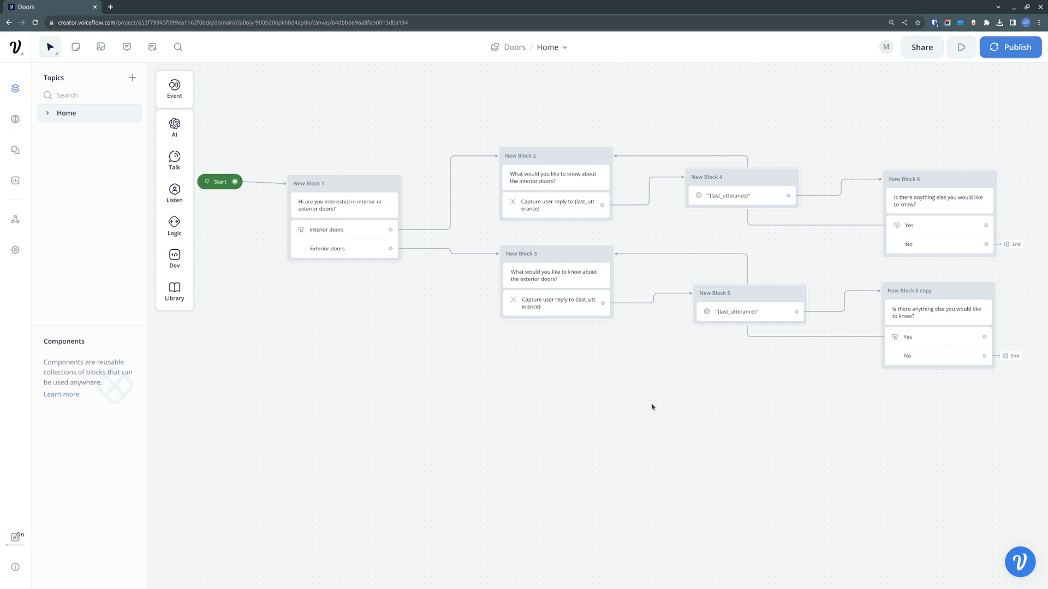
{"action": "left_click_drag", "start_coordinate": [652, 409], "coordinate": [648, 409]}
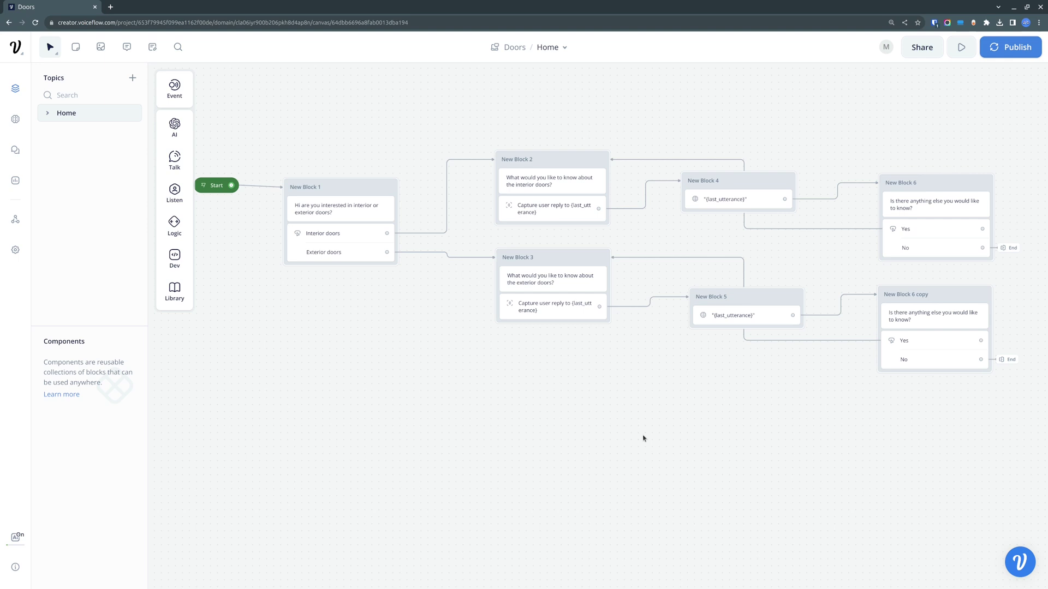
Revisit the Knowledge Base's PDF list and compare the Response AI settings of New Block 4 and New Block 5 in the flow.
{"action": "left_click", "coordinate": [16, 119]}
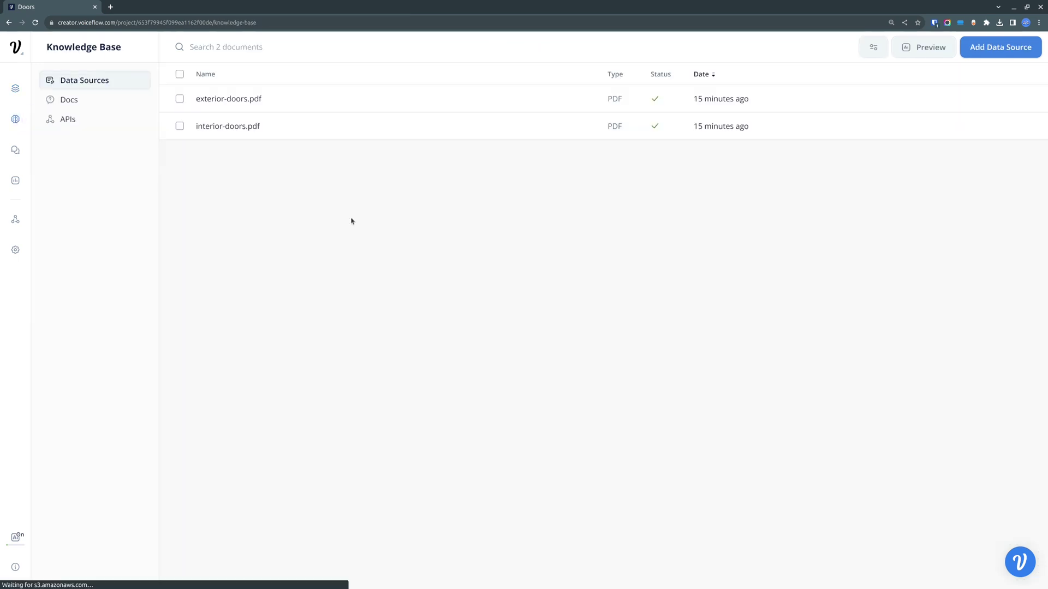
{"action": "left_click", "coordinate": [15, 88]}
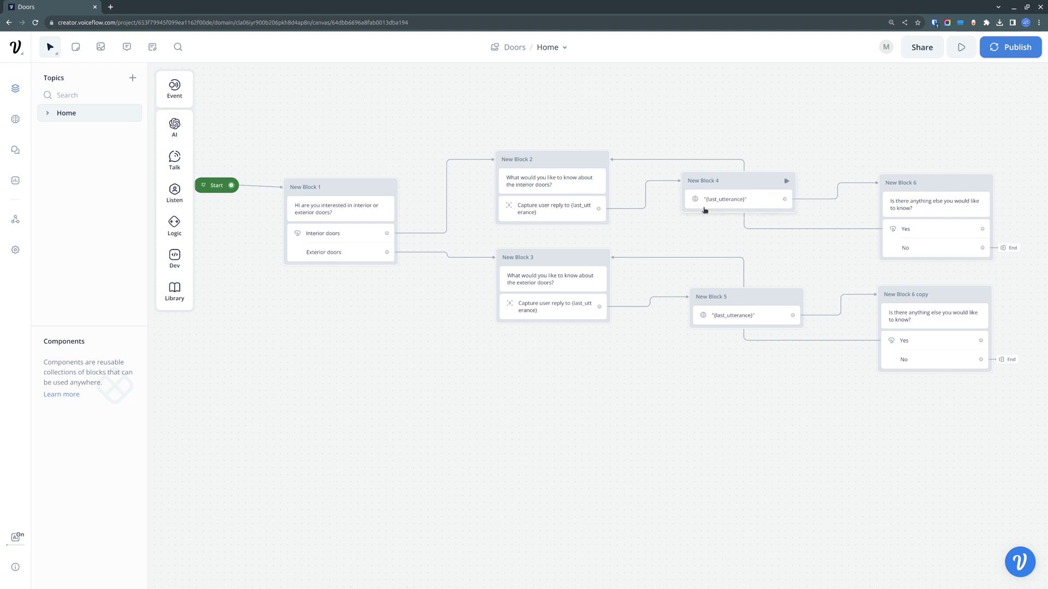
{"action": "left_click", "coordinate": [760, 204]}
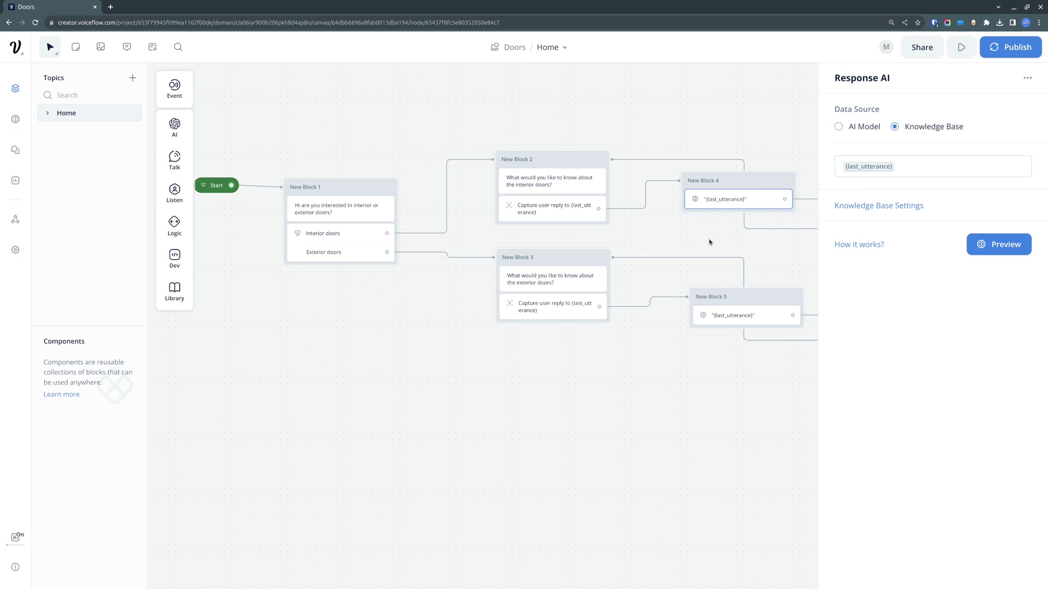
{"action": "left_click", "coordinate": [769, 321]}
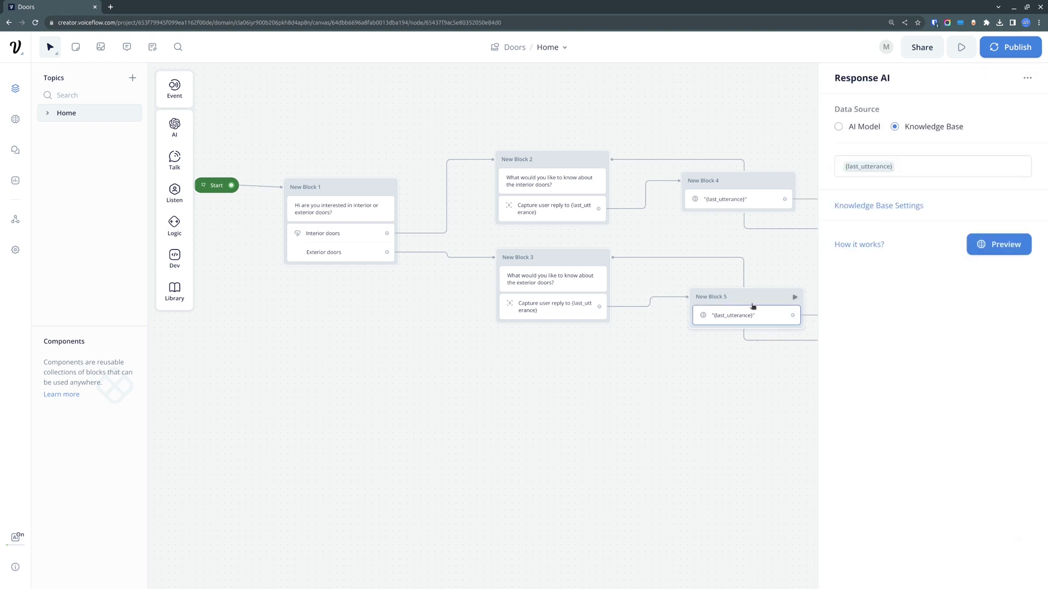
{"action": "left_click", "coordinate": [771, 405]}
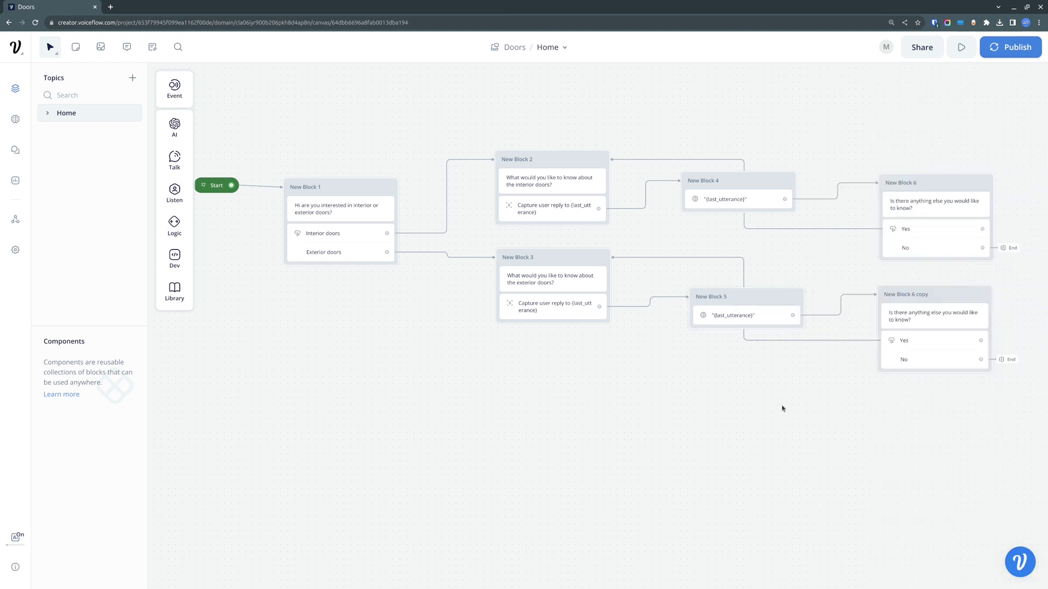
{"action": "scroll", "coordinate": [782, 408], "scroll_direction": "up", "scroll_amount": 1}
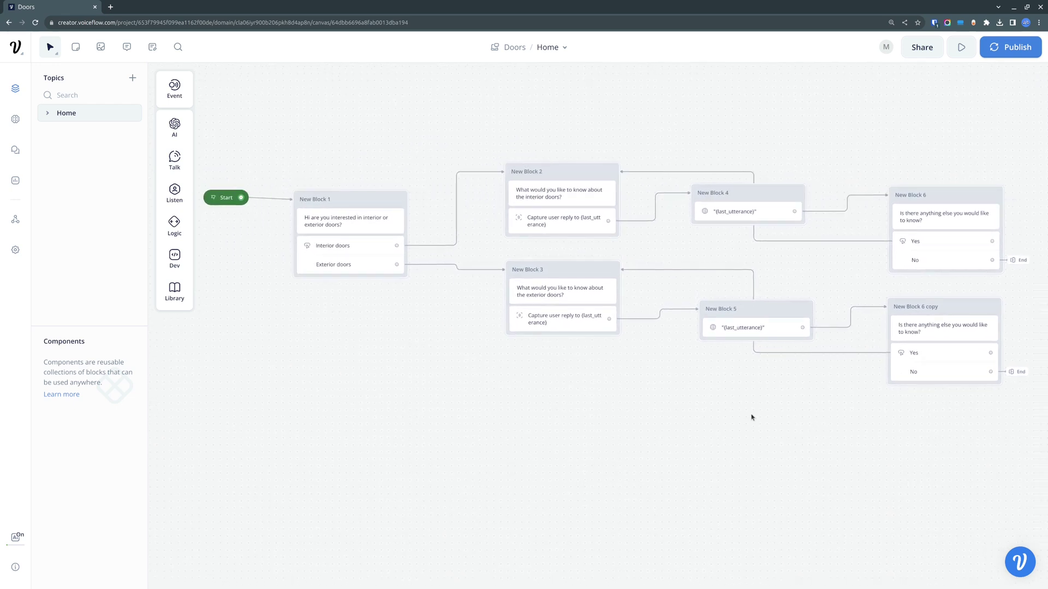